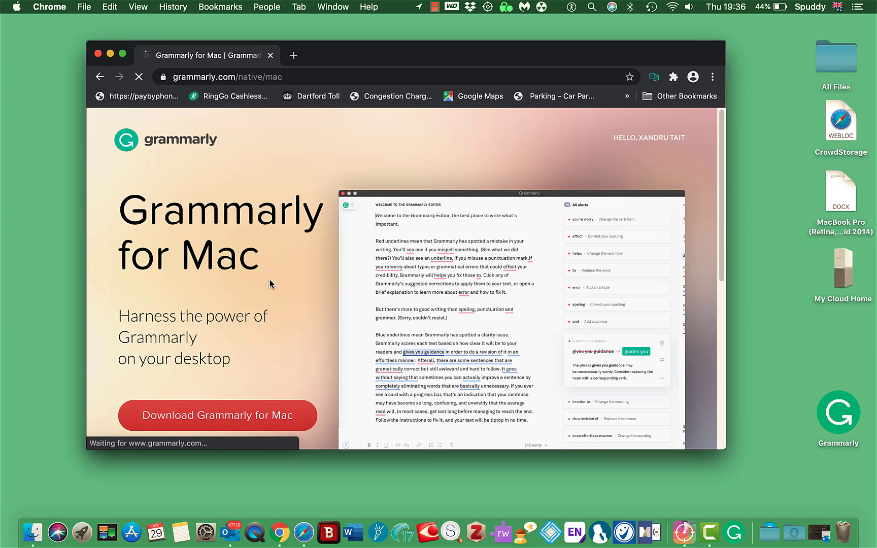
Download Grammarly for Mac, open the downloaded Grammarly.dmg file, and close the browser window
scroll(270, 284, down, 5)
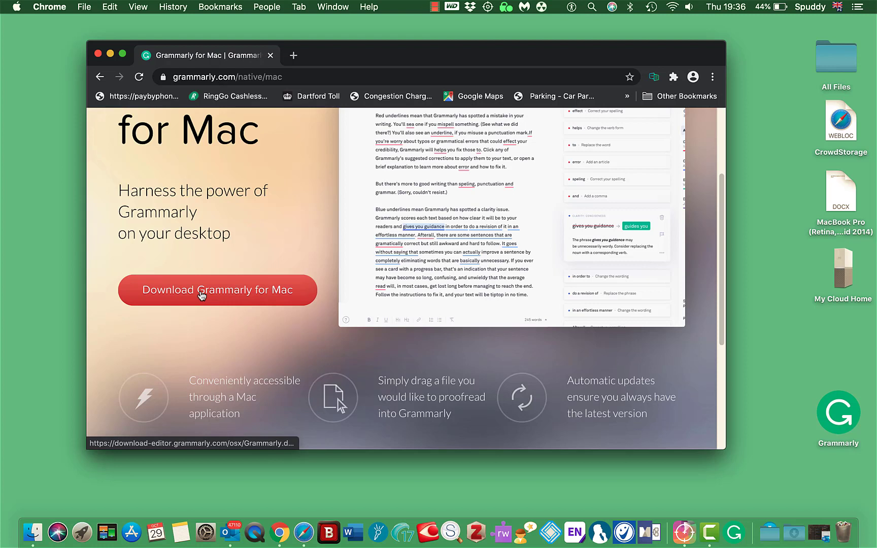
click(201, 294)
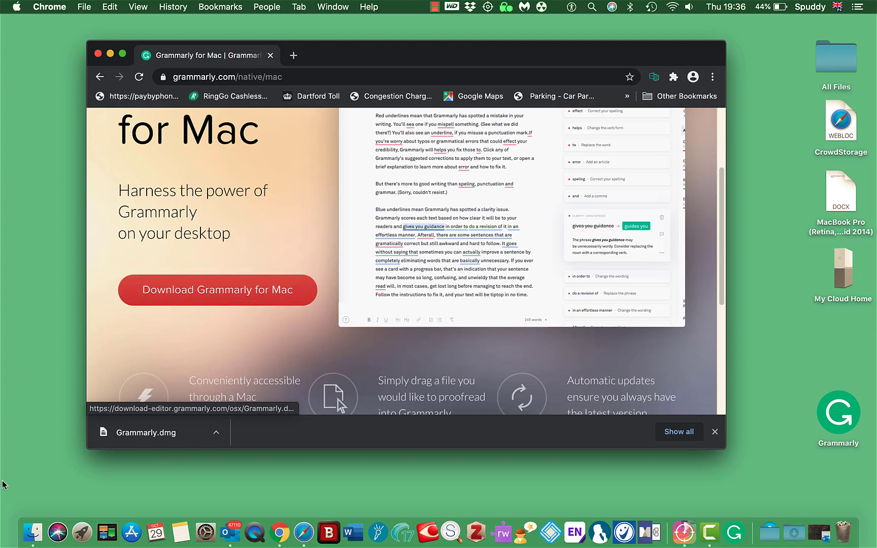
click(161, 445)
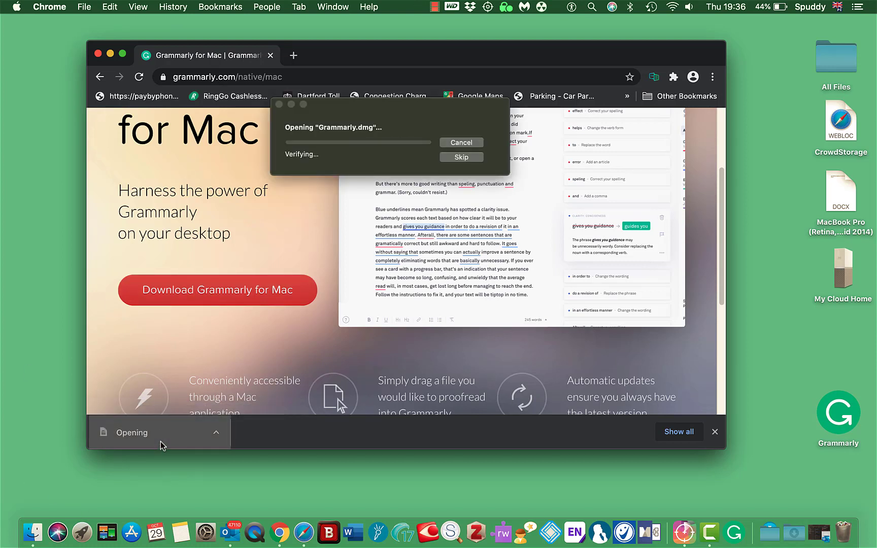
click(97, 54)
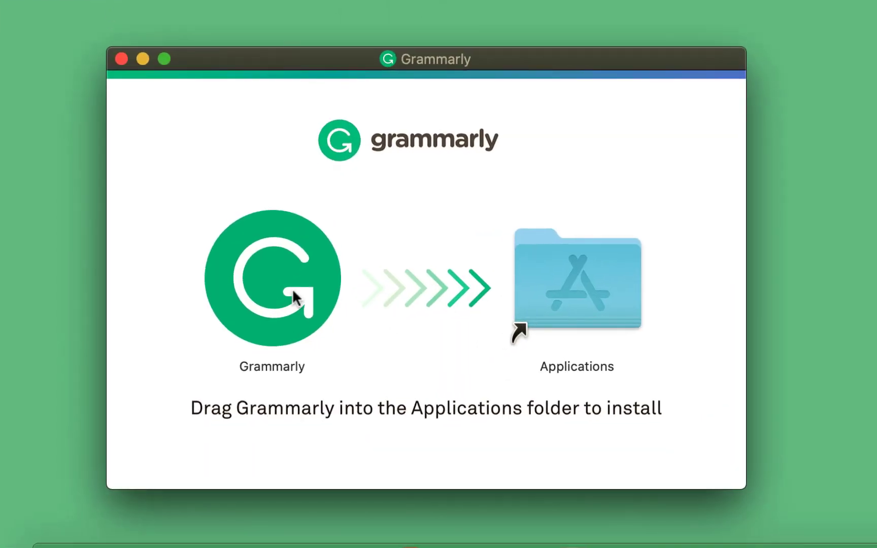
Install Grammarly into the Applications folder, replacing the existing copy, and close the installer window
drag(292, 289, 593, 303)
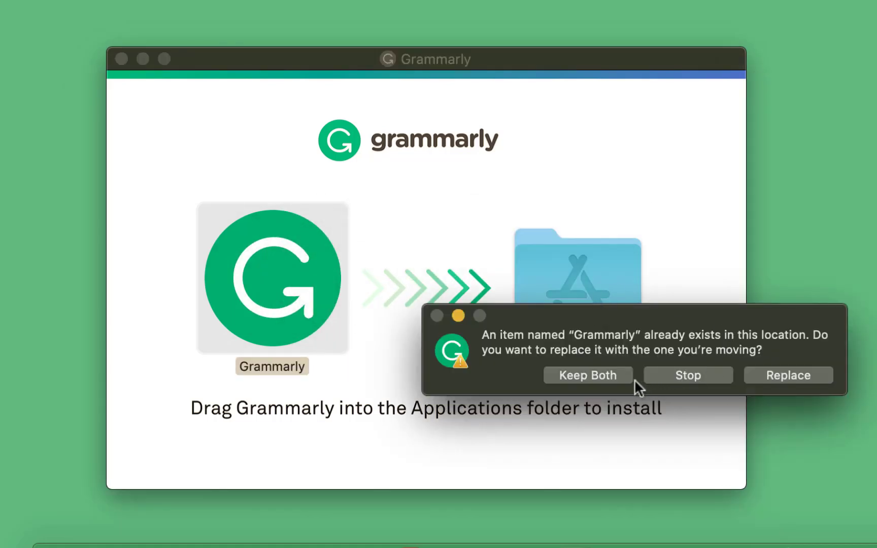
click(805, 380)
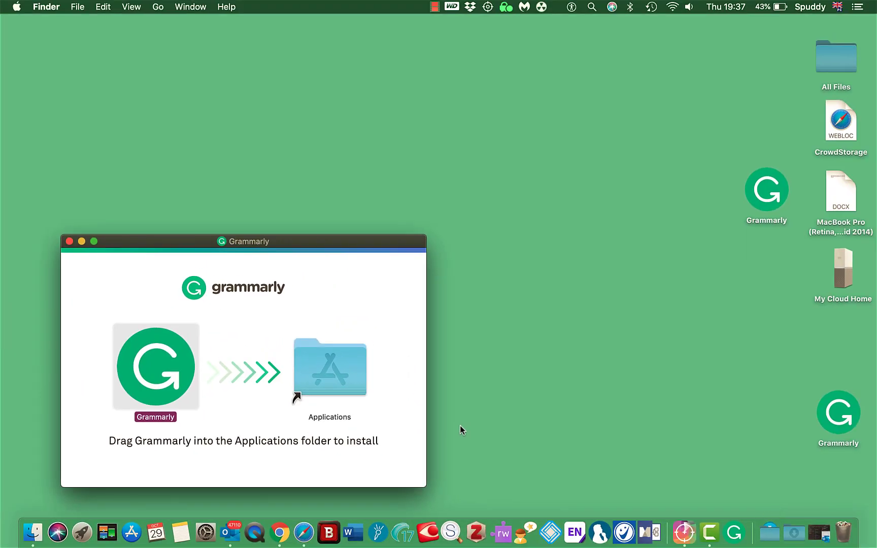
click(68, 242)
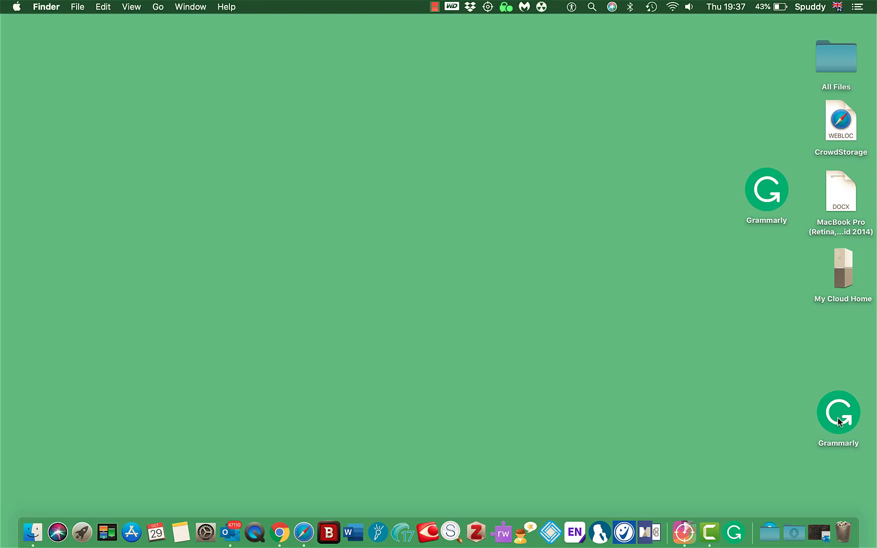
Try to launch Grammarly, open System Preferences, and dismiss the security warning
click(740, 513)
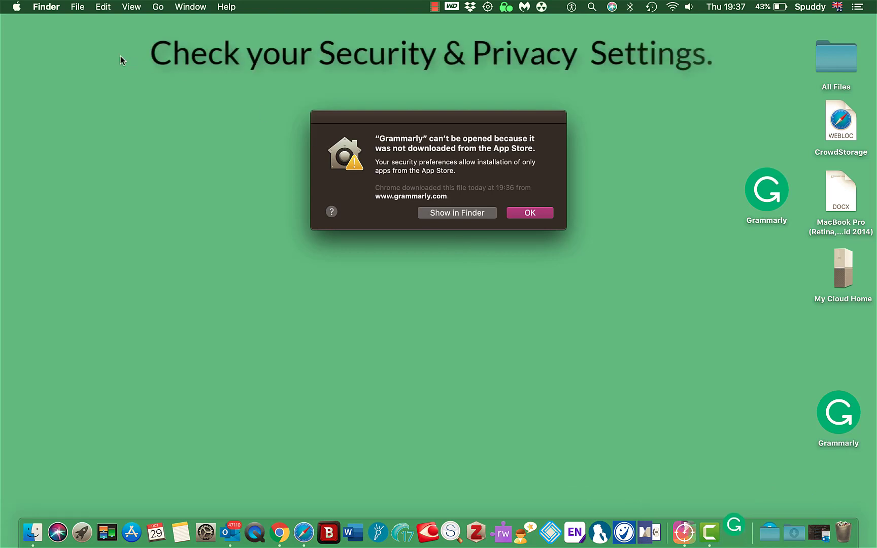
click(14, 7)
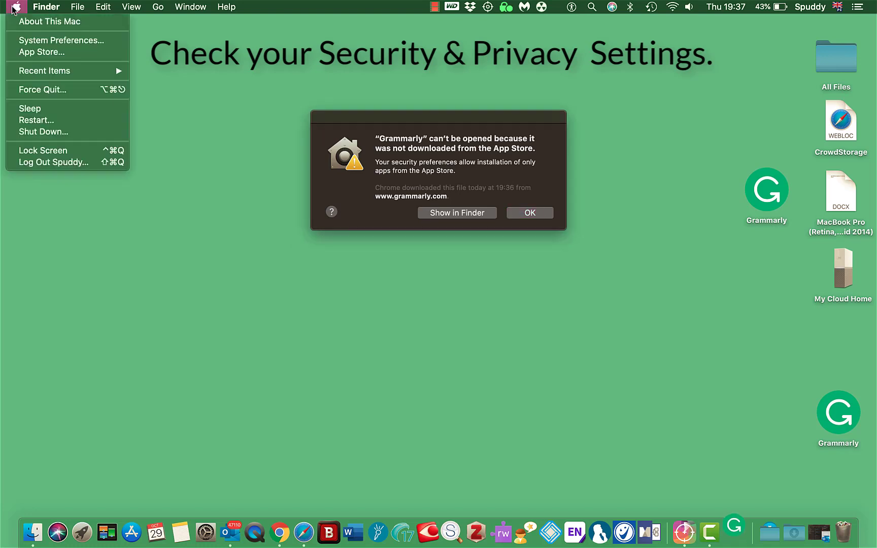
click(23, 39)
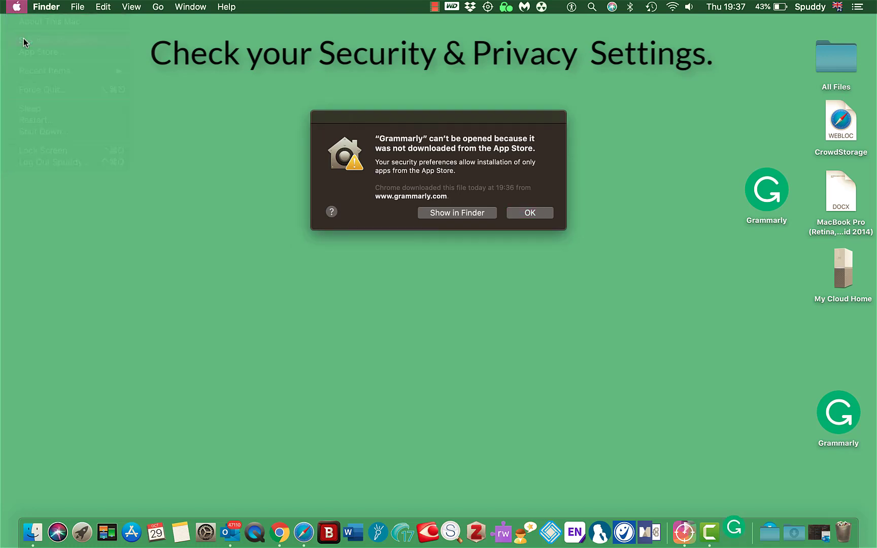
click(530, 213)
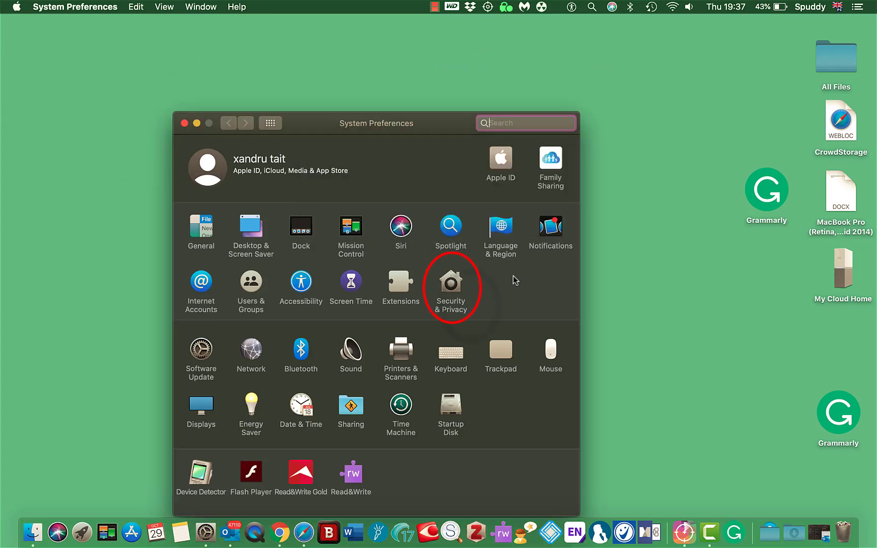
Allow the blocked Grammarly app to open anyway in the Security & Privacy settings and confirm opening it
click(443, 285)
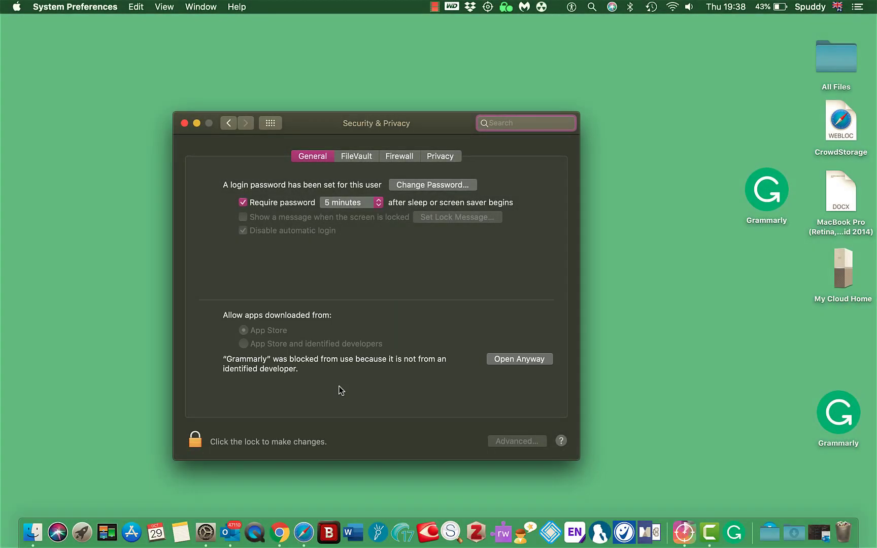
click(507, 358)
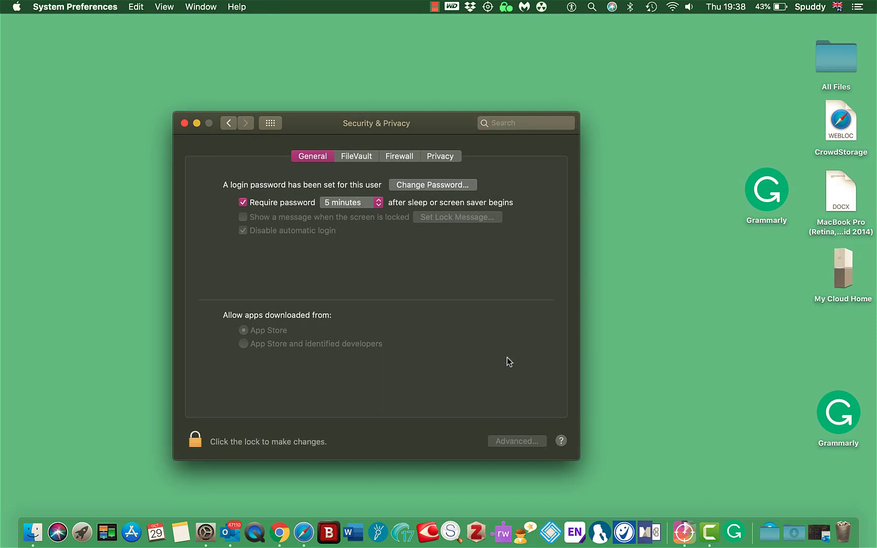
click(487, 213)
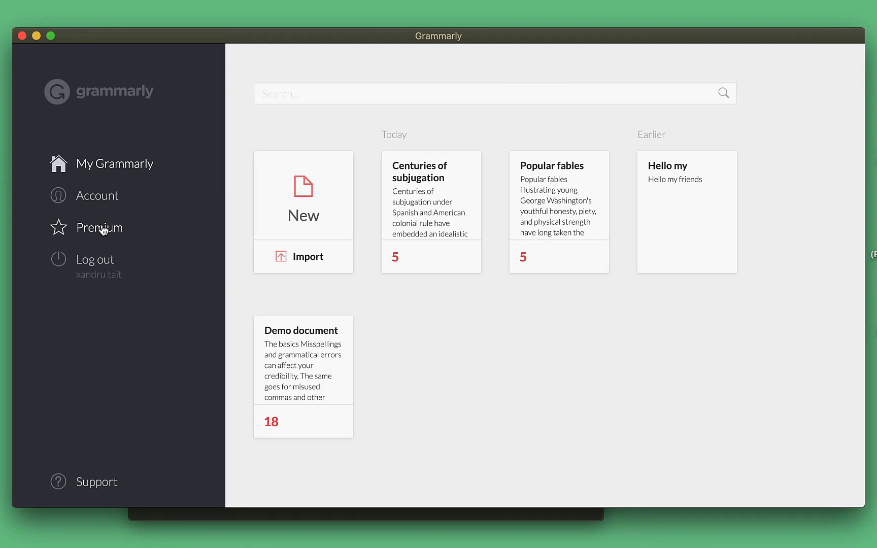
Create a new Grammarly document and paste in the copied text beginning "Centuries of subjugation"
click(293, 210)
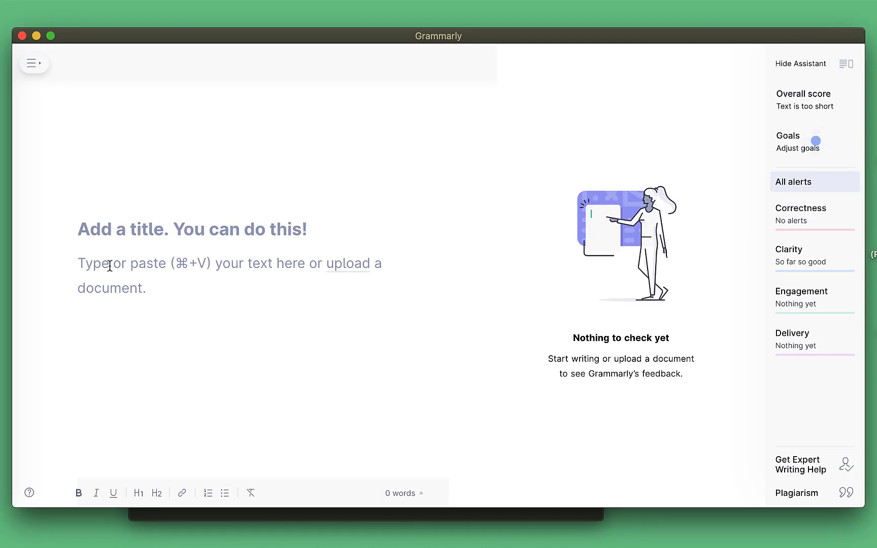
key(super+v)
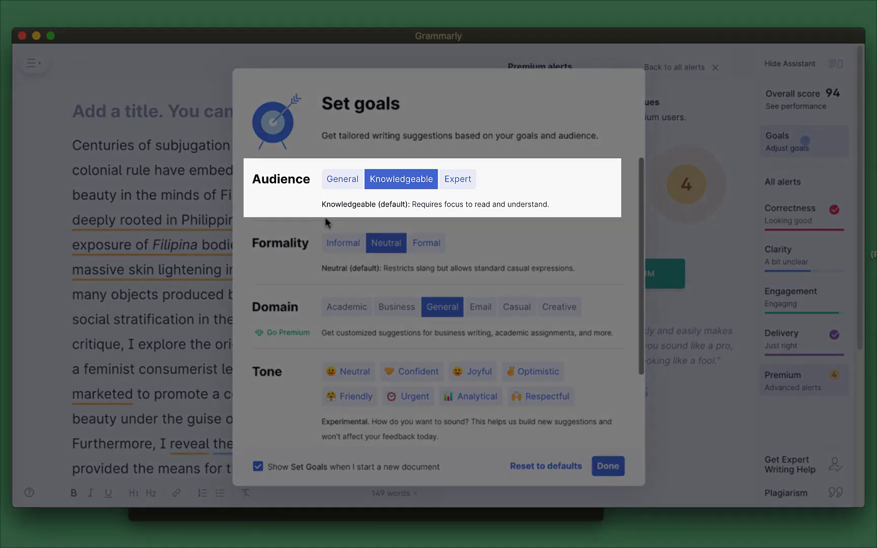
Set the writing goals to a General audience and Formal formality, then apply them
click(347, 181)
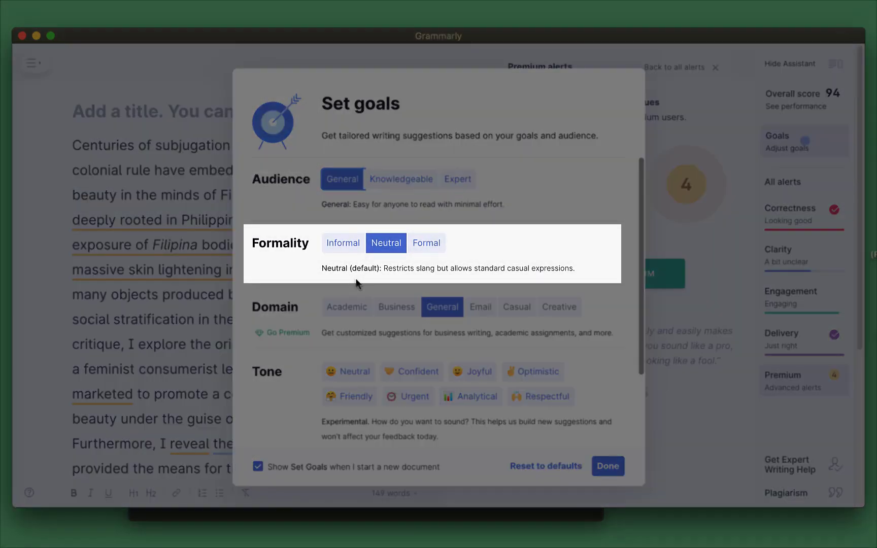
click(427, 244)
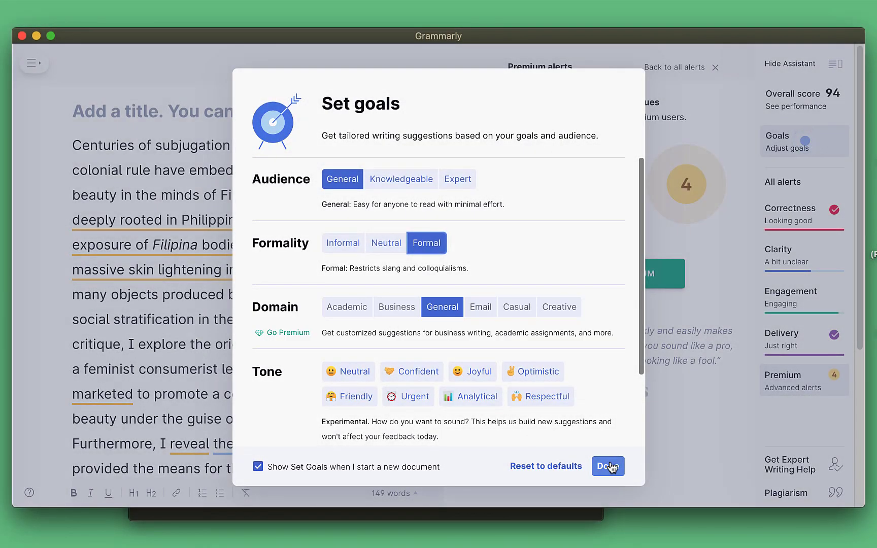
click(608, 466)
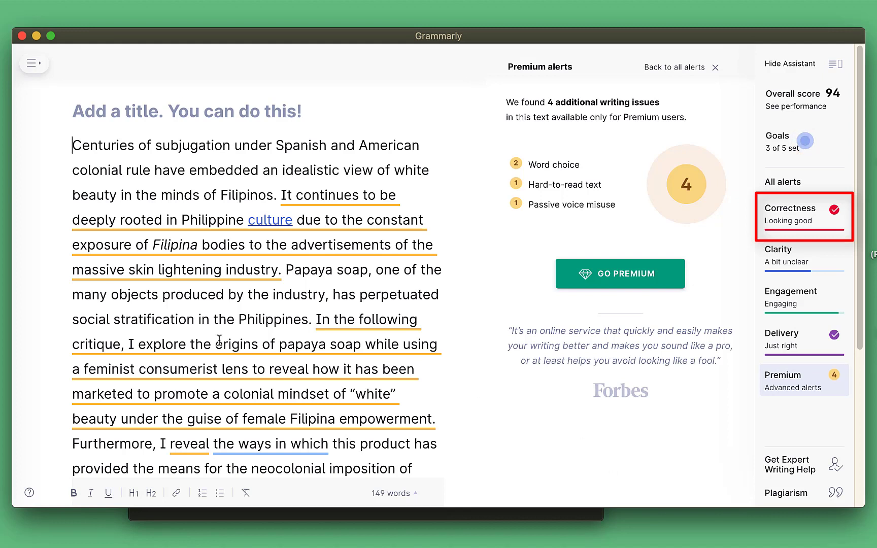
Introduce two misspellings in the first sentence by changing "embedded" to "embdded" and "beauty" to "beauy"
click(225, 170)
key(BackSpace)
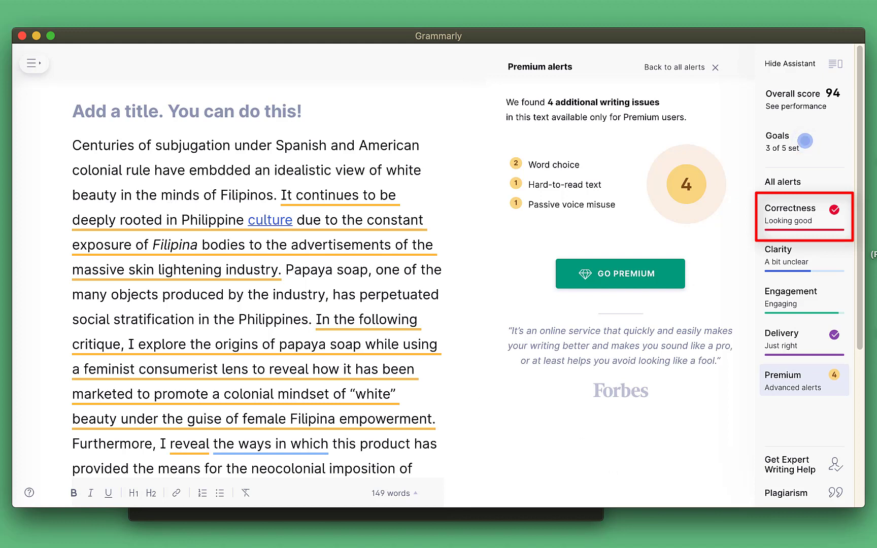
click(109, 194)
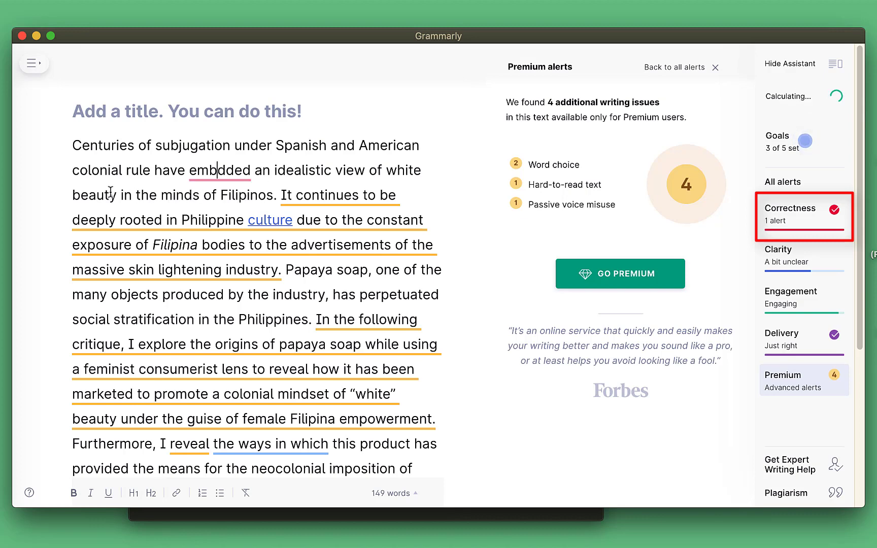
key(BackSpace)
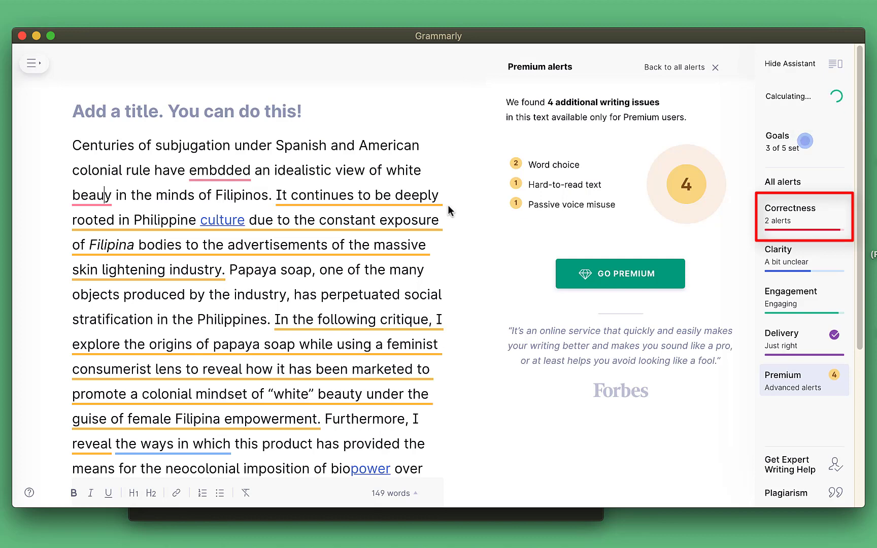
Review the Correctness alerts and accept the suggested spellings "embedded" and "beauty"
click(780, 215)
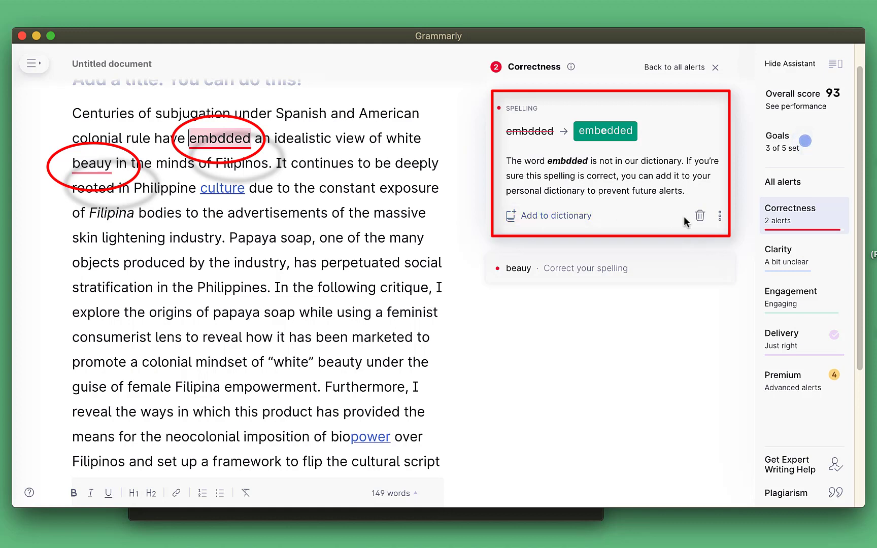
click(720, 217)
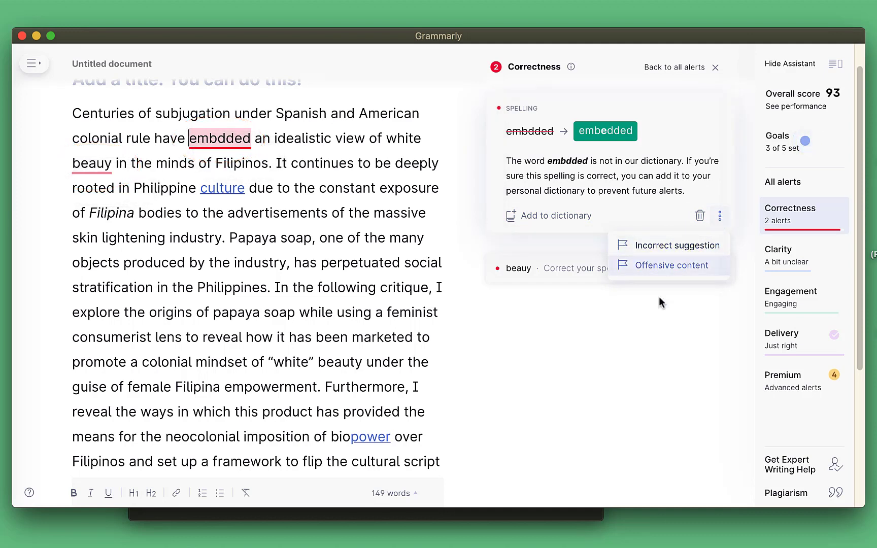
click(646, 326)
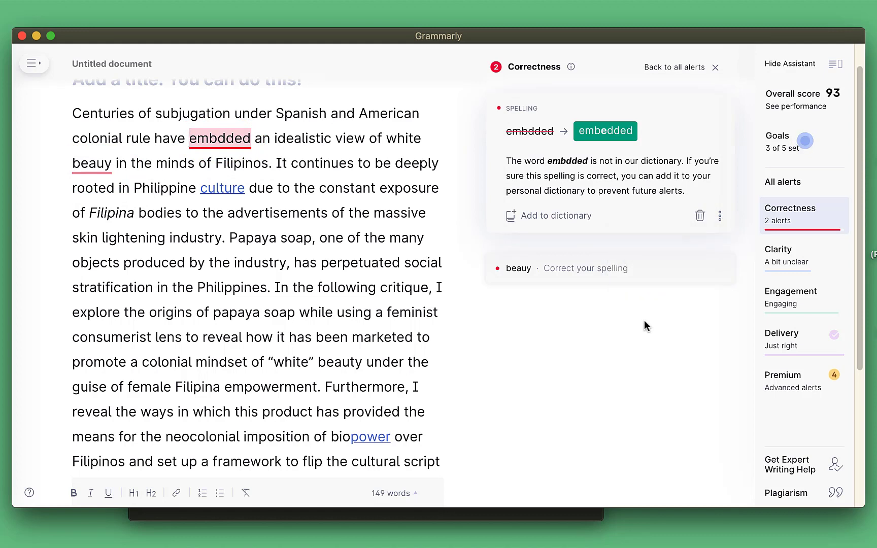
click(605, 131)
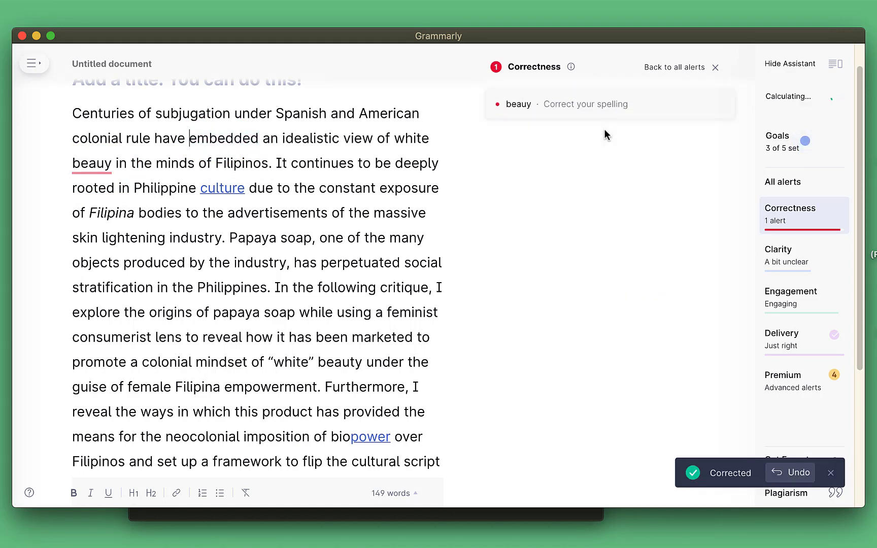
click(517, 104)
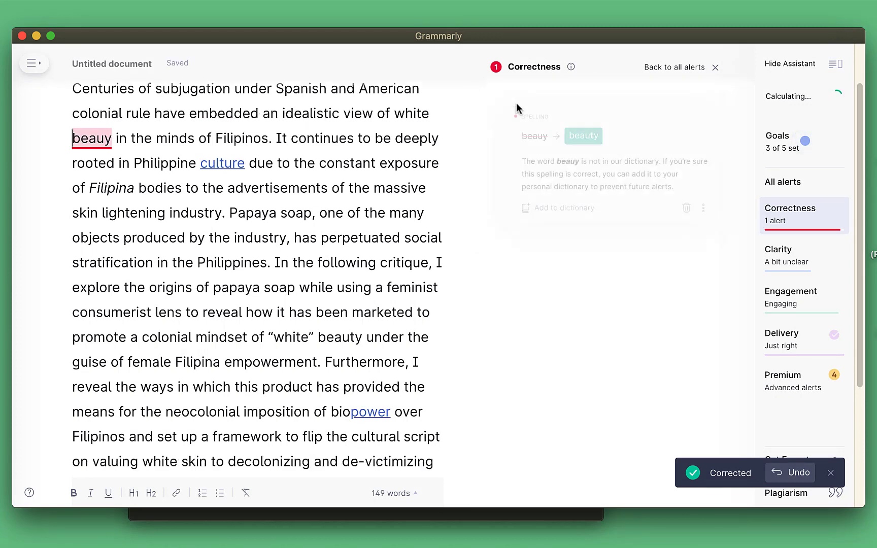
click(580, 132)
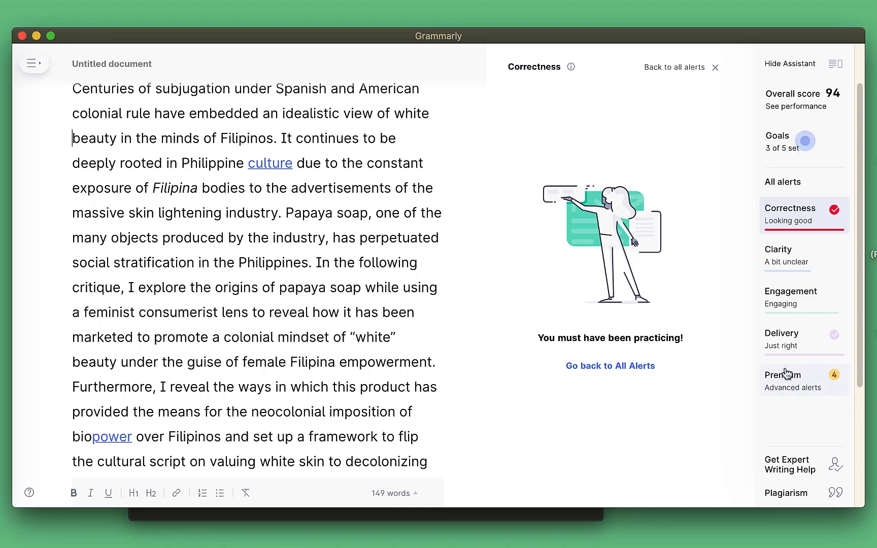
View the Plagiarism feature description and close it without upgrading to Premium
click(796, 493)
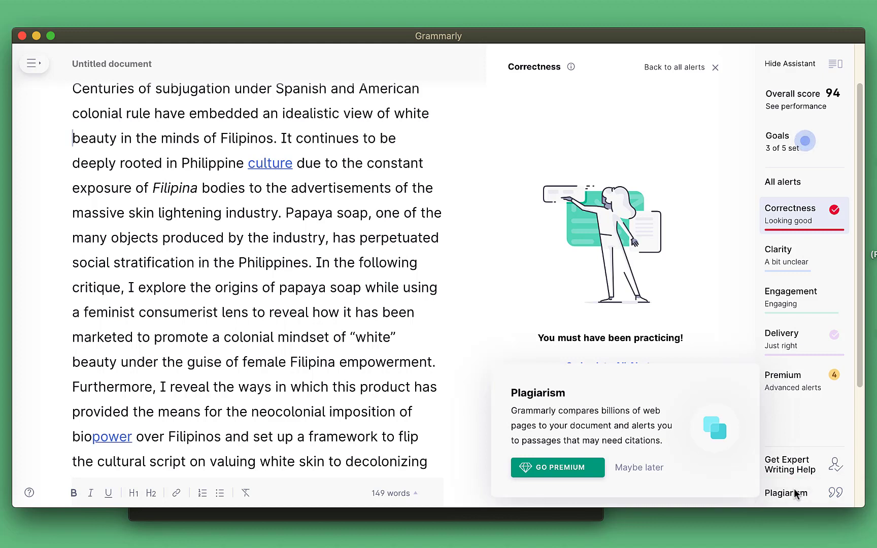
click(792, 421)
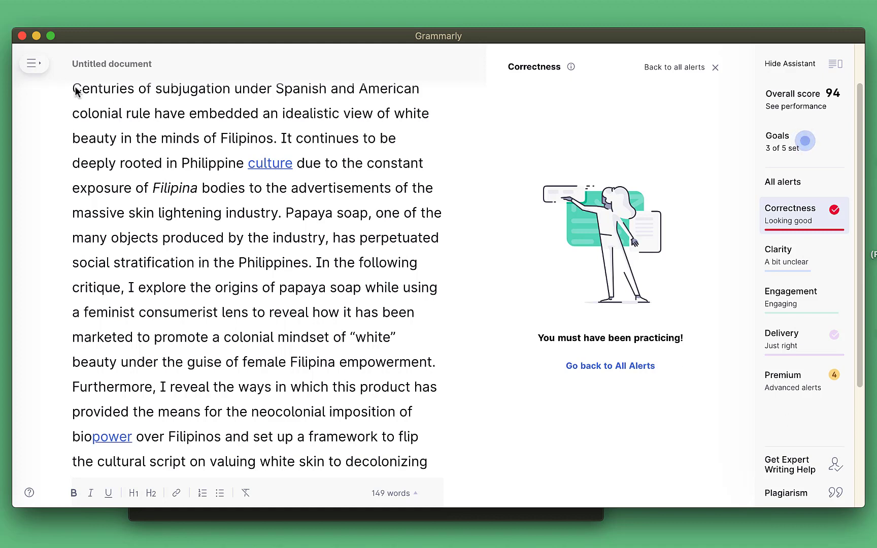
Copy the entire corrected text and paste it into a new blank document in Microsoft Word
key(super+a)
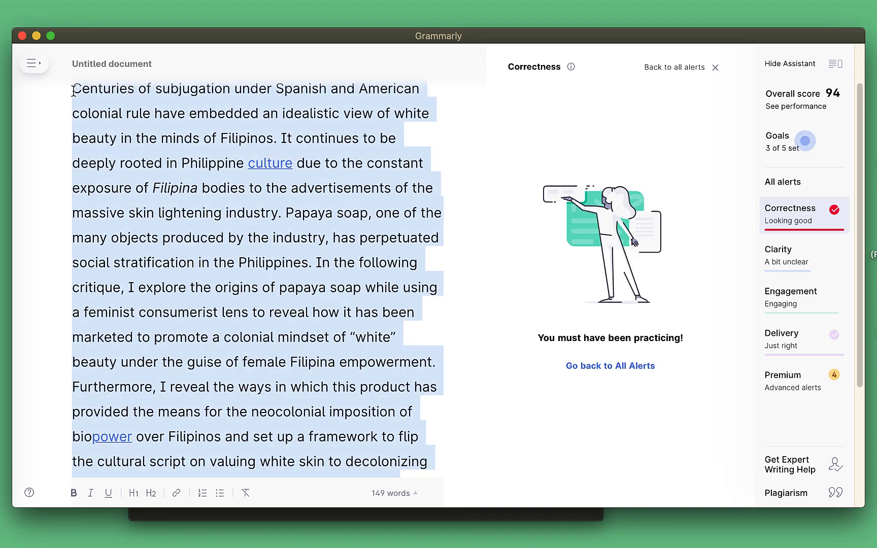
key(super+c)
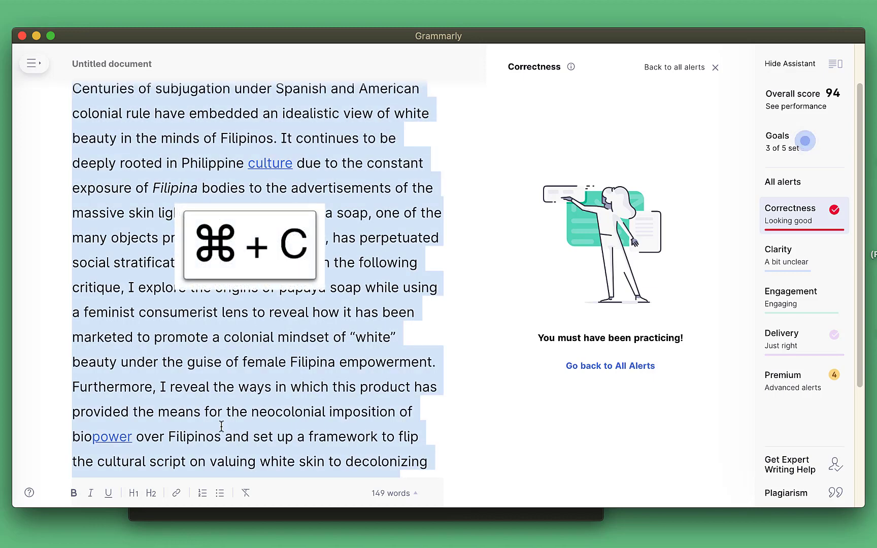
click(330, 539)
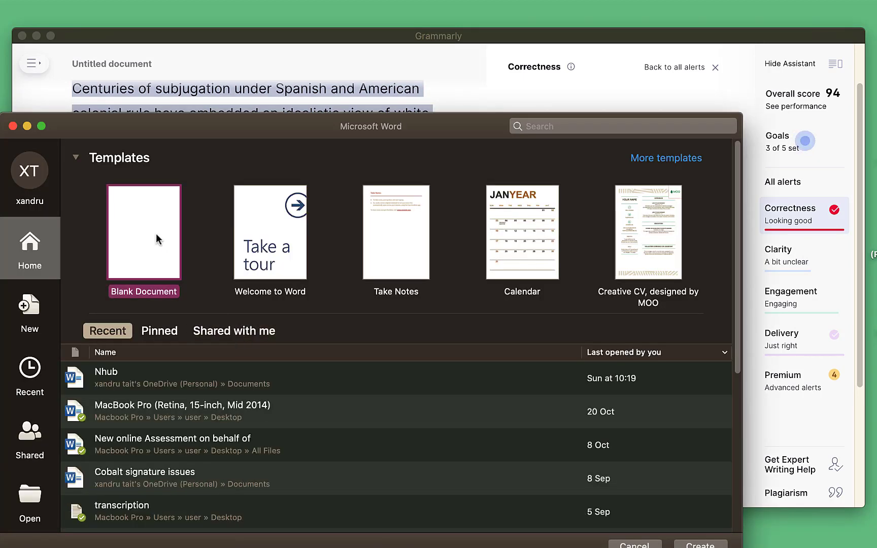
double_click(144, 253)
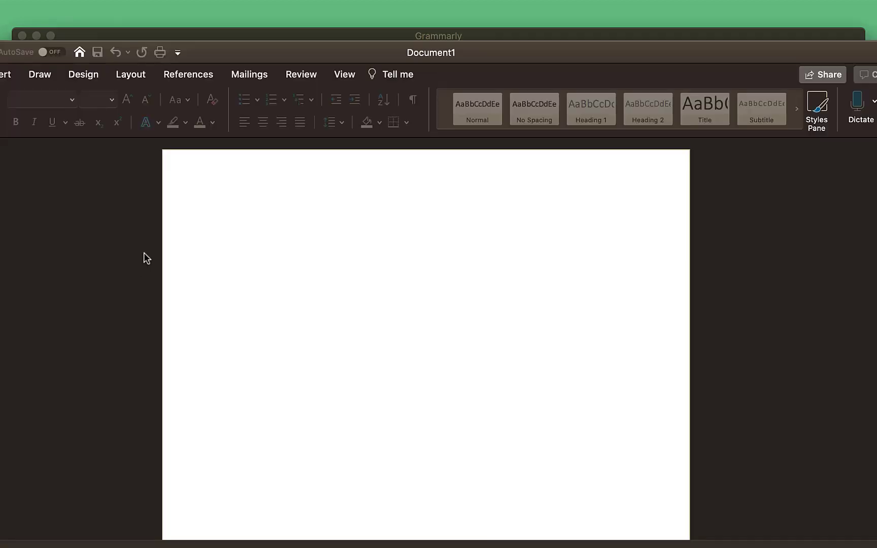
key(super+v)
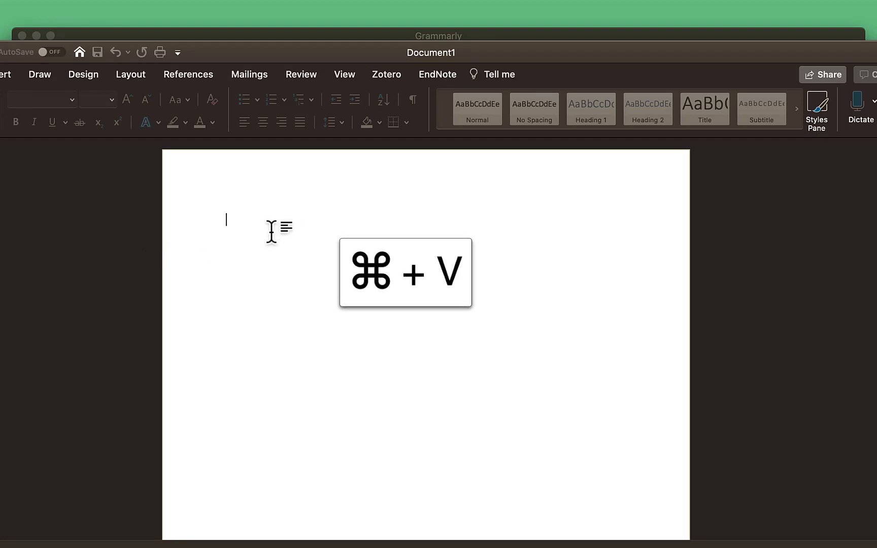
Paste the corrected text into the blank Word document and view Grammarly's option to export as .docx
key(super+v)
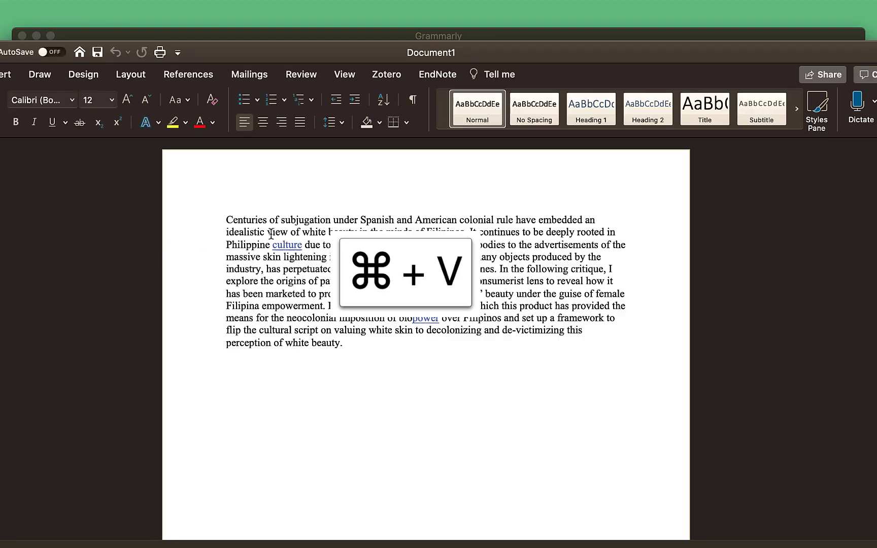
click(267, 34)
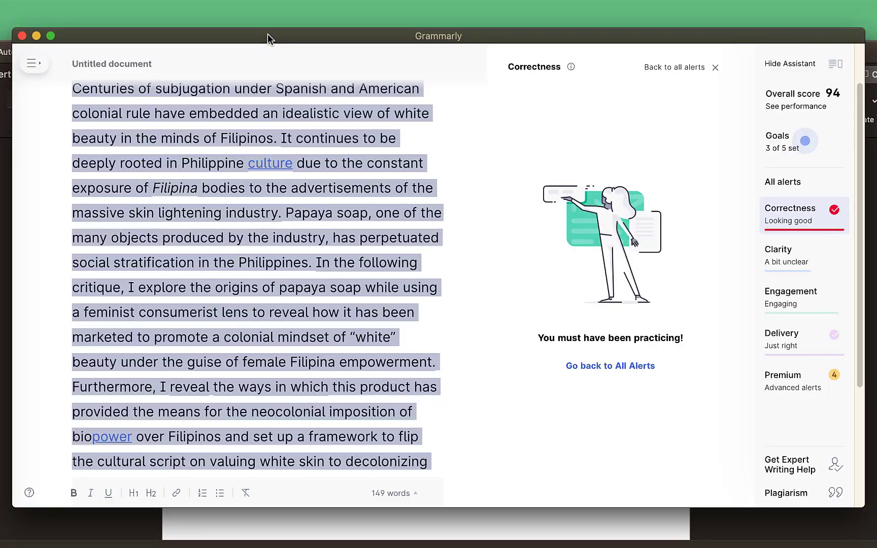
click(43, 73)
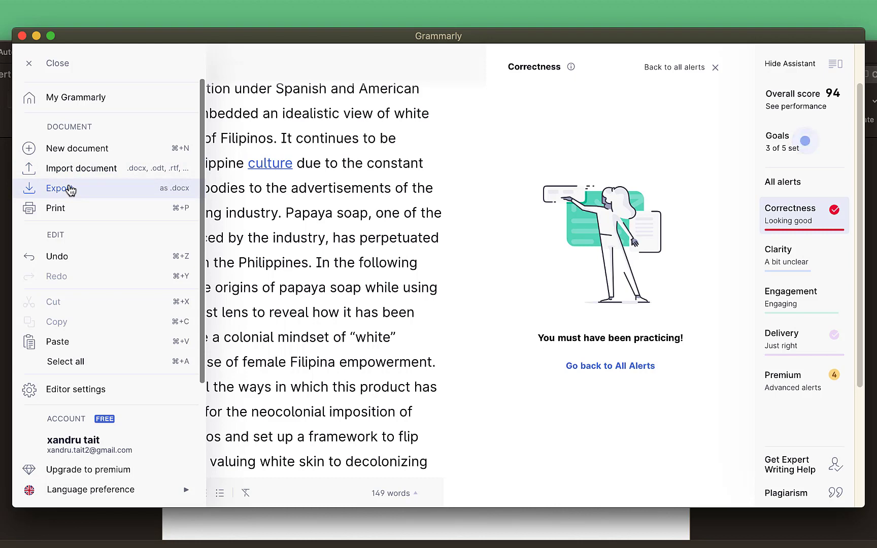
click(36, 37)
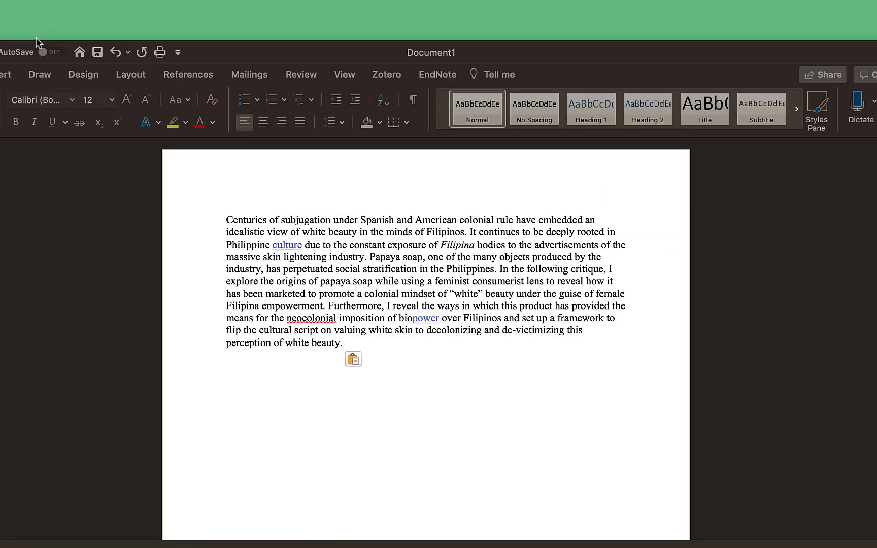
Try to add Grammarly for Microsoft Word to the document's add-ins by searching the Office Add-ins store for "grammarly"
click(368, 343)
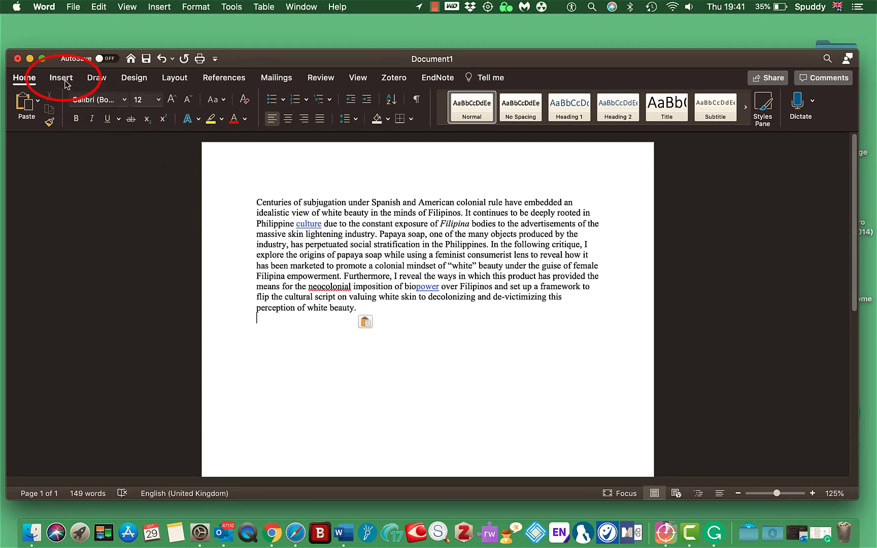
click(66, 82)
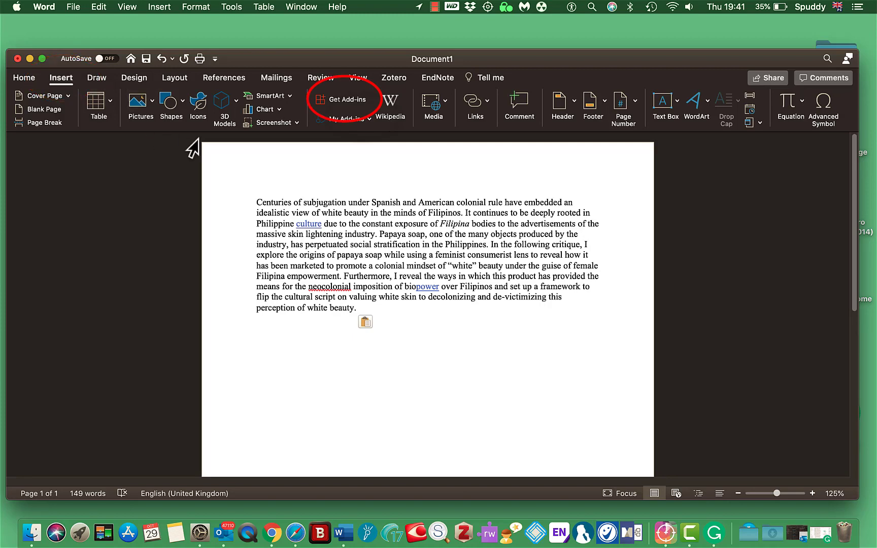
click(340, 101)
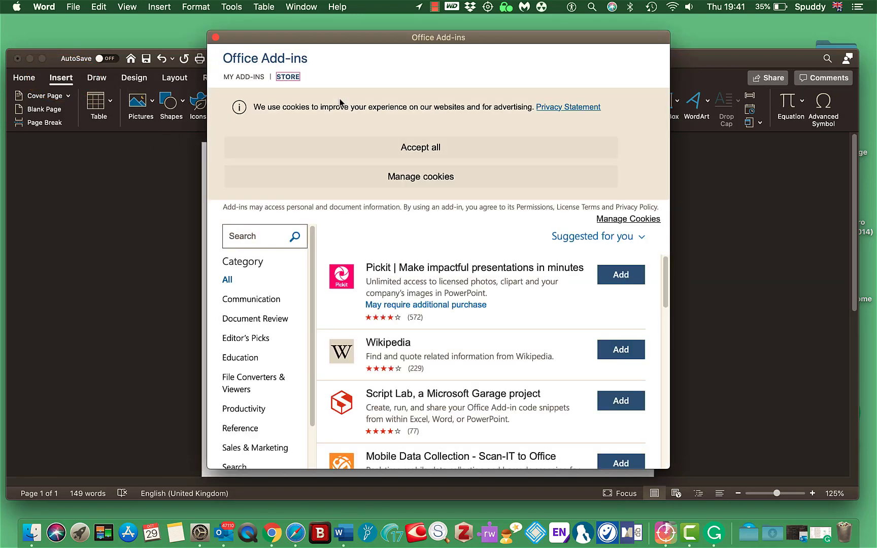
click(242, 237)
text(grammarly)
key(Return)
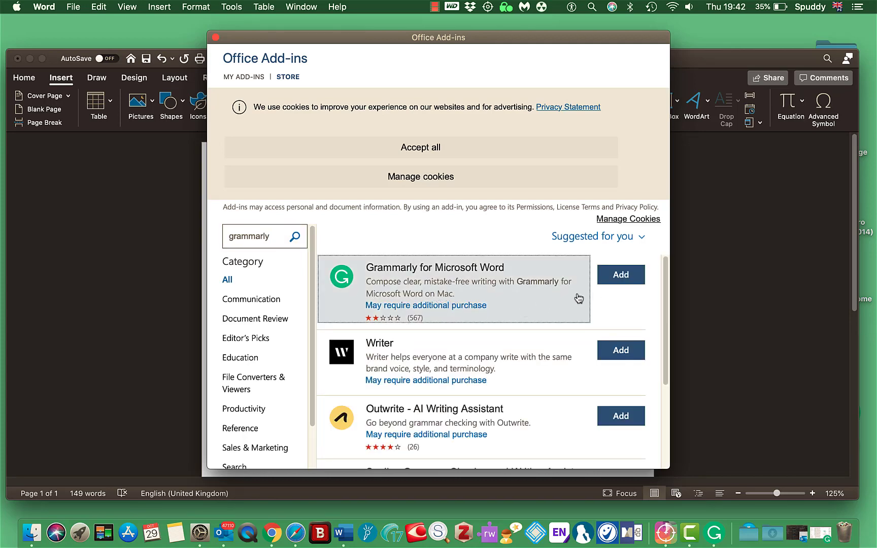
click(617, 276)
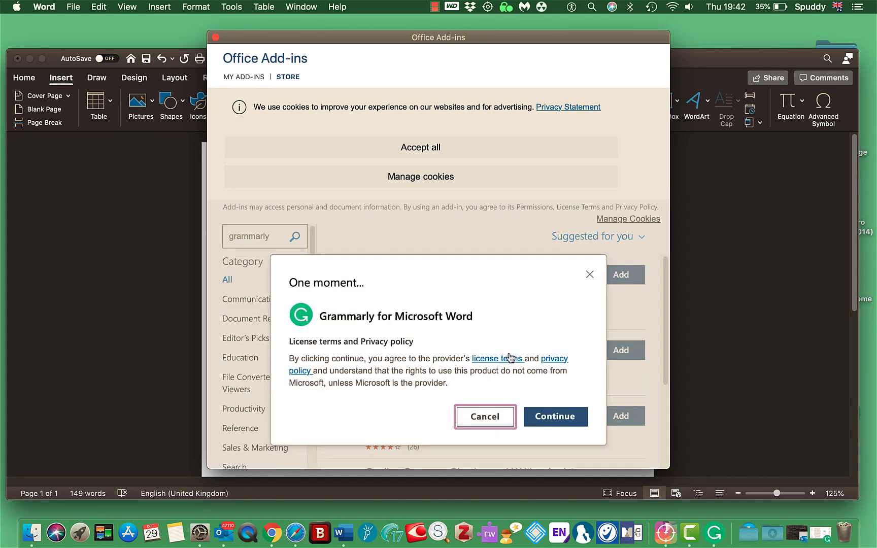
click(556, 417)
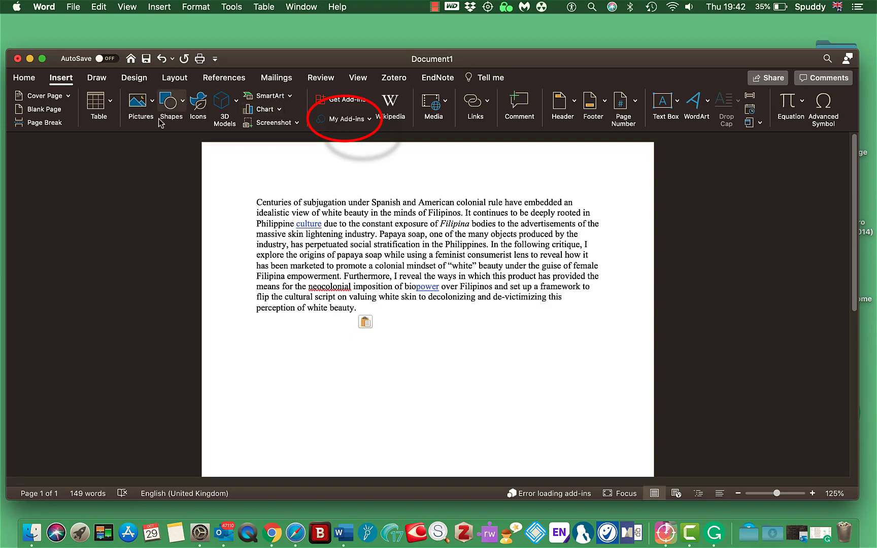
Sign in to the Microsoft account from the installed add-ins list with the account password, and refresh the list
click(338, 122)
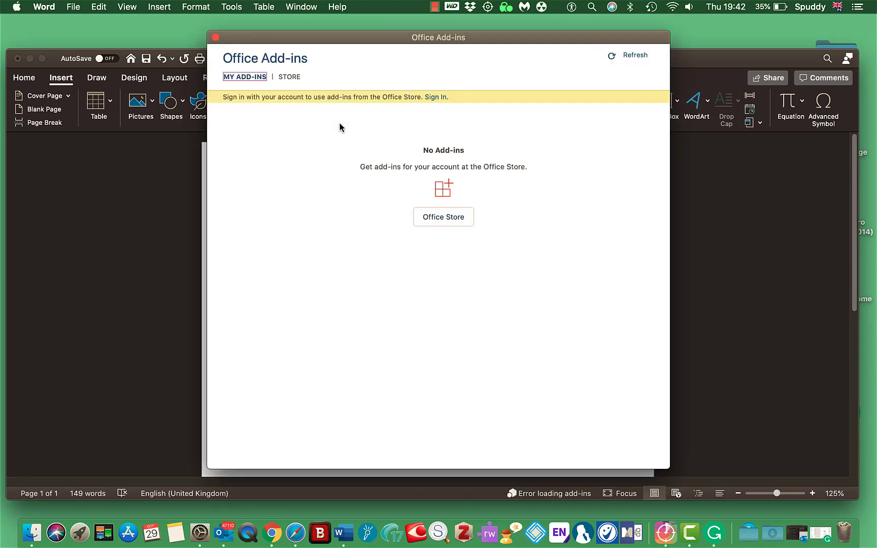
click(436, 98)
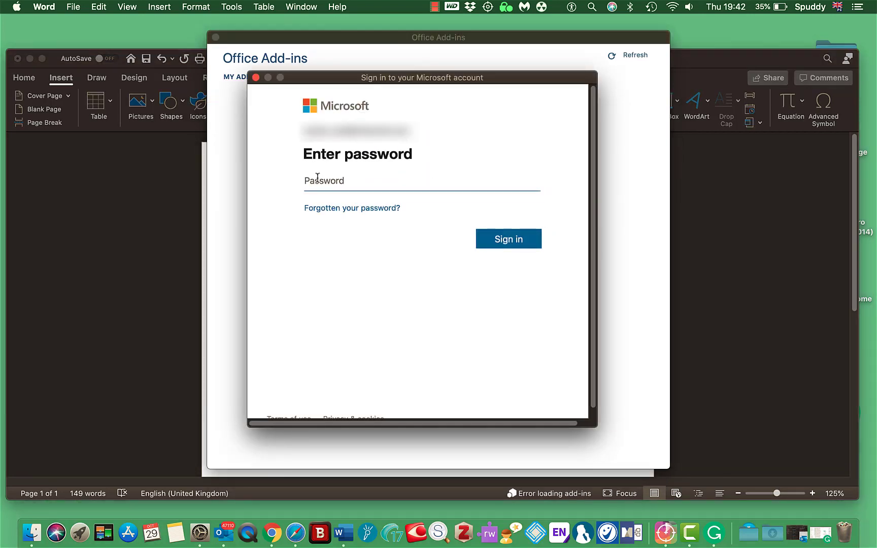
key(super+v)
click(496, 234)
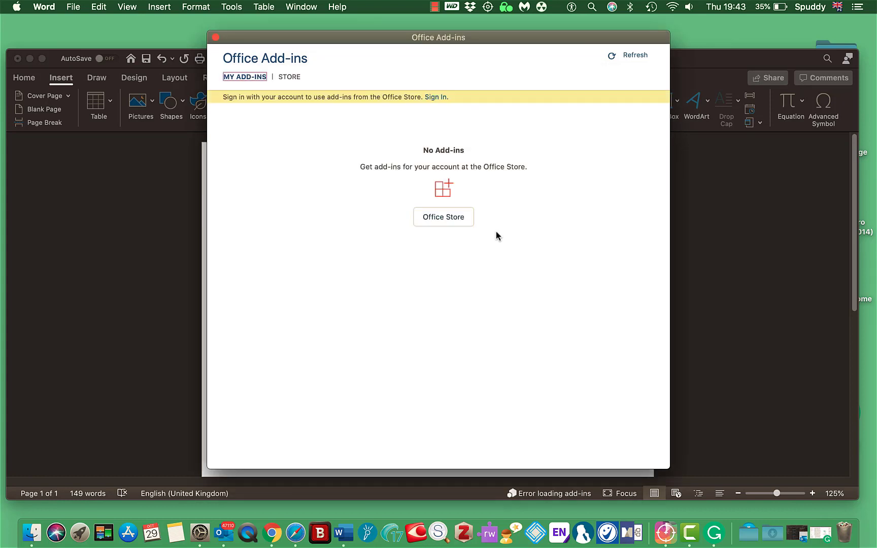
click(612, 57)
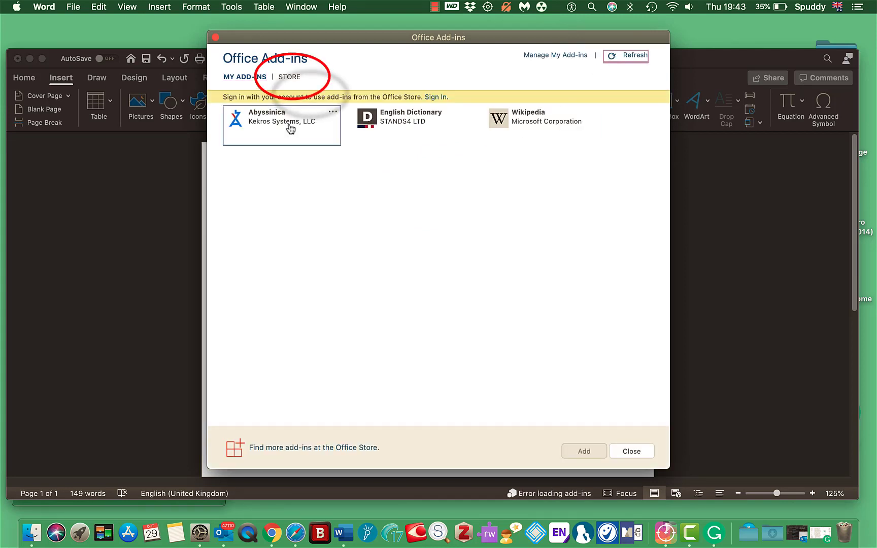
Accept all cookies in the Office Add-ins store and search it for "grammarly"
click(289, 78)
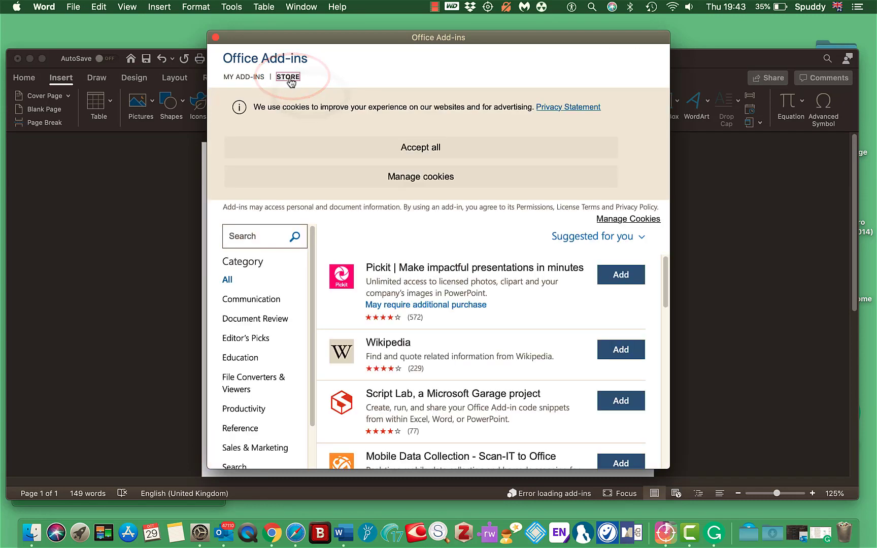
click(414, 148)
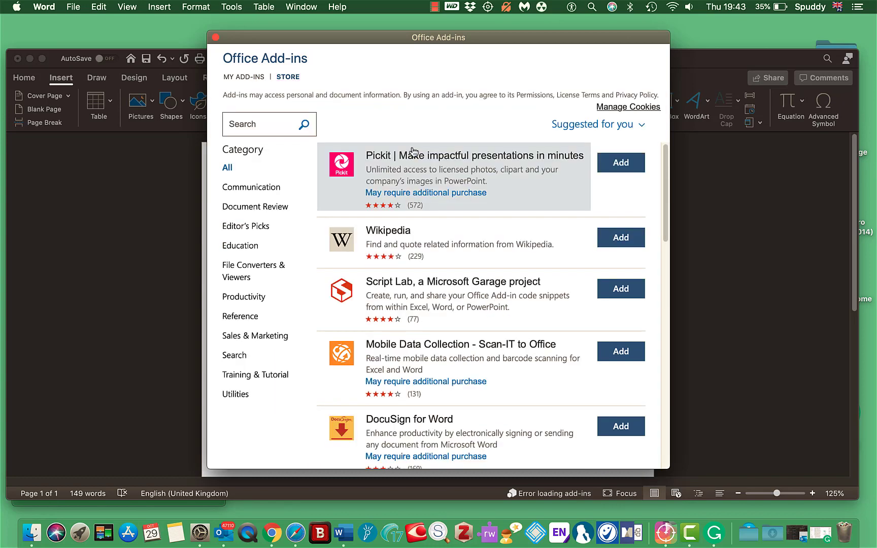
click(252, 121)
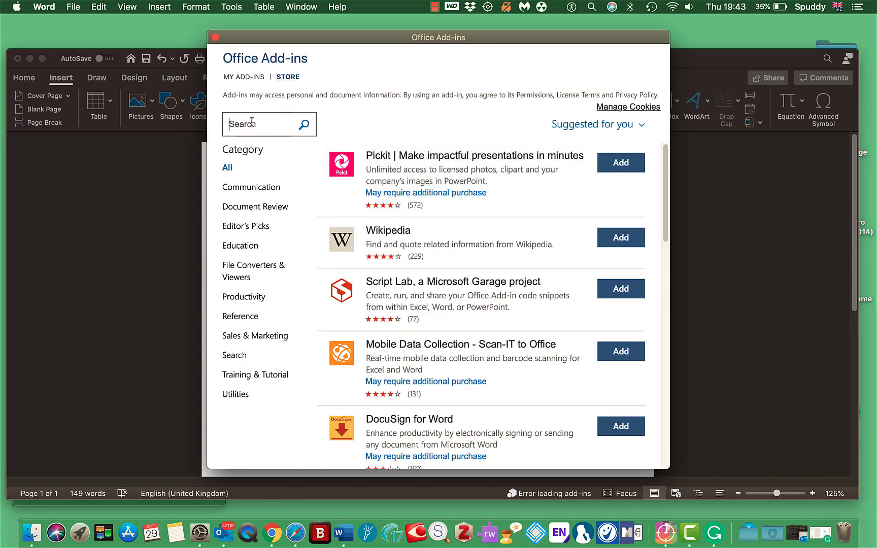
text(grammarly)
click(304, 126)
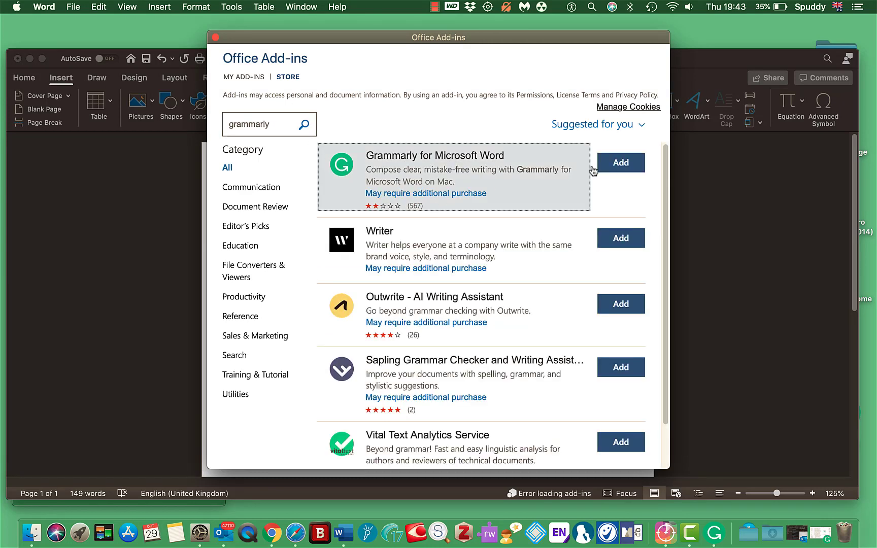
Add Grammarly for Microsoft Word, agree to its license terms and dismiss the new add-in notice
click(617, 167)
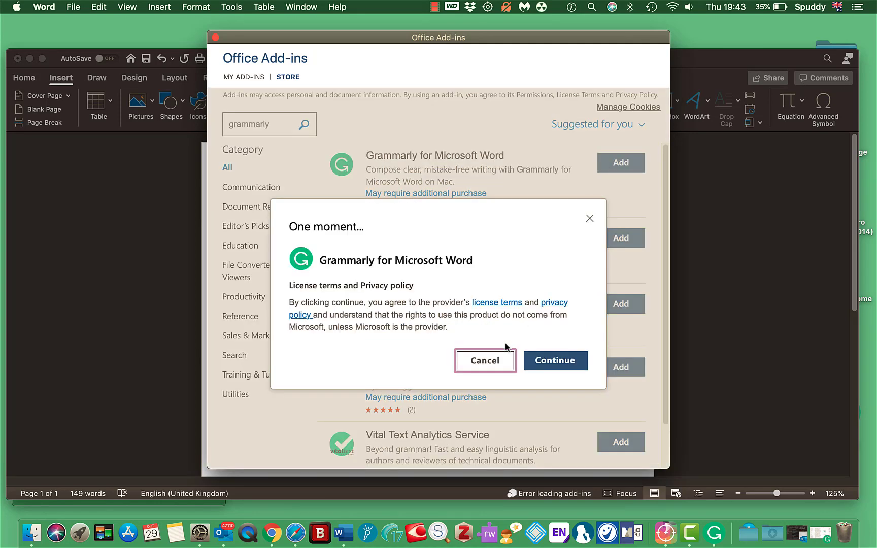
click(548, 361)
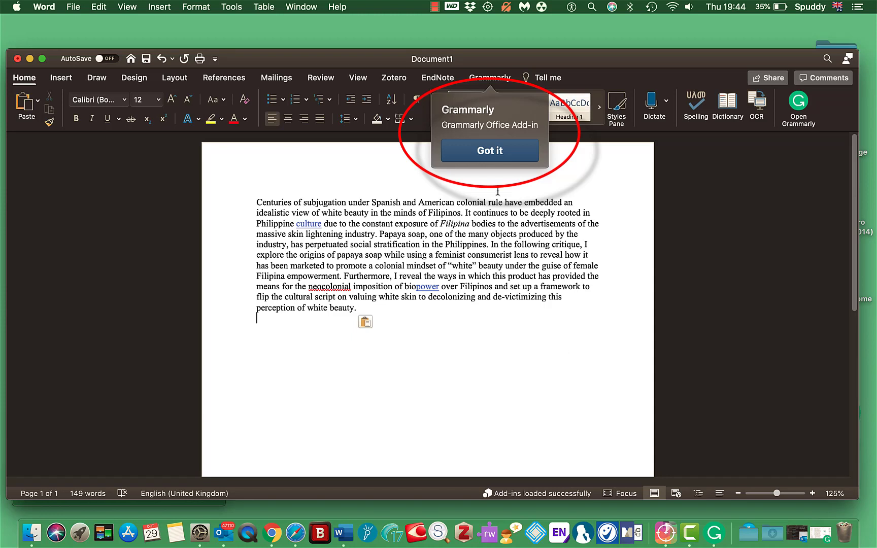
click(490, 151)
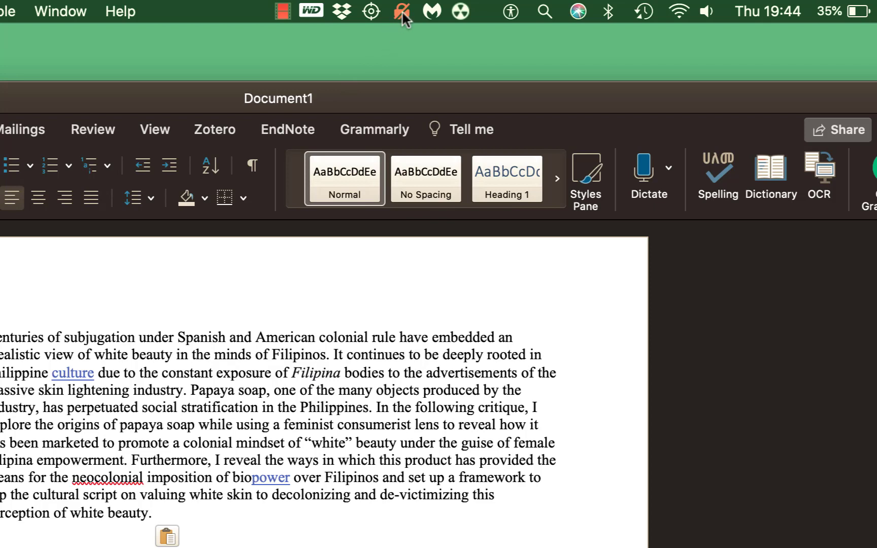
Check the Private Internet Access VPN connection status and close its window
click(402, 10)
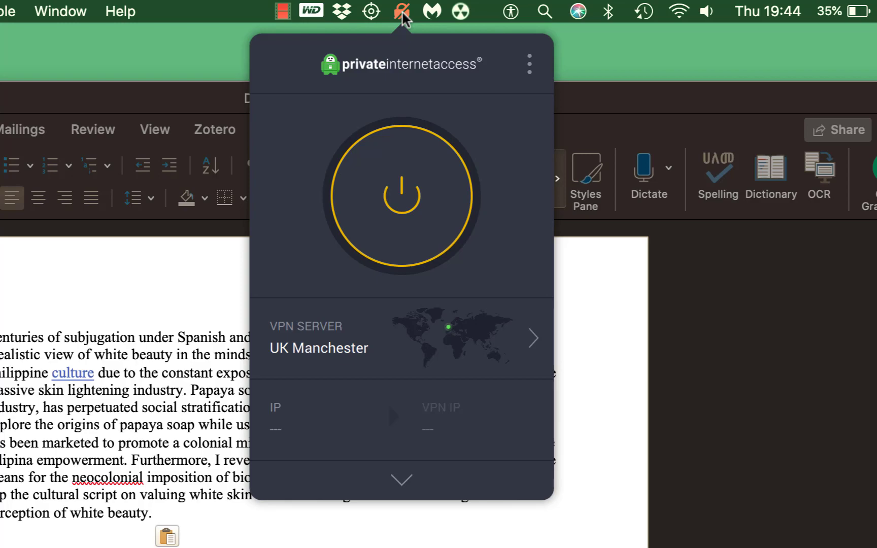
click(207, 28)
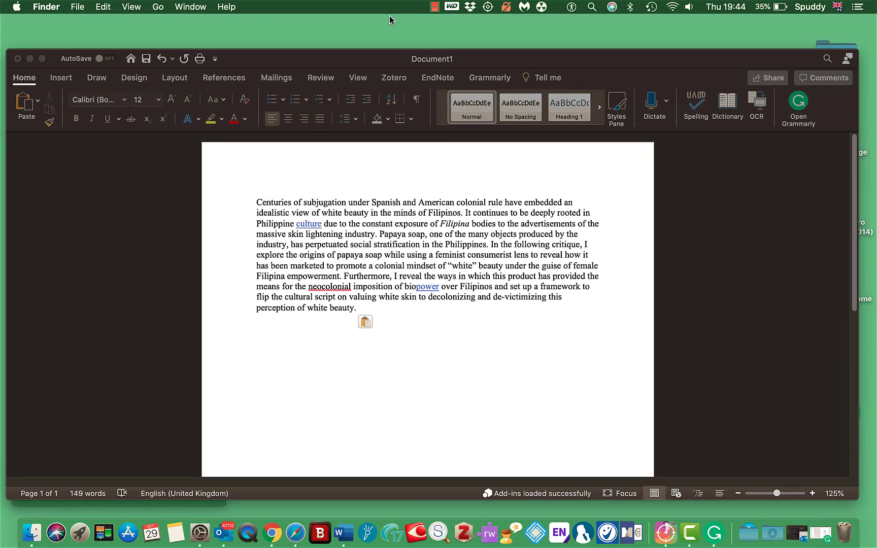
Open the Grammarly add-in in Word and log in to the Grammarly account with the account password
click(796, 104)
click(796, 104)
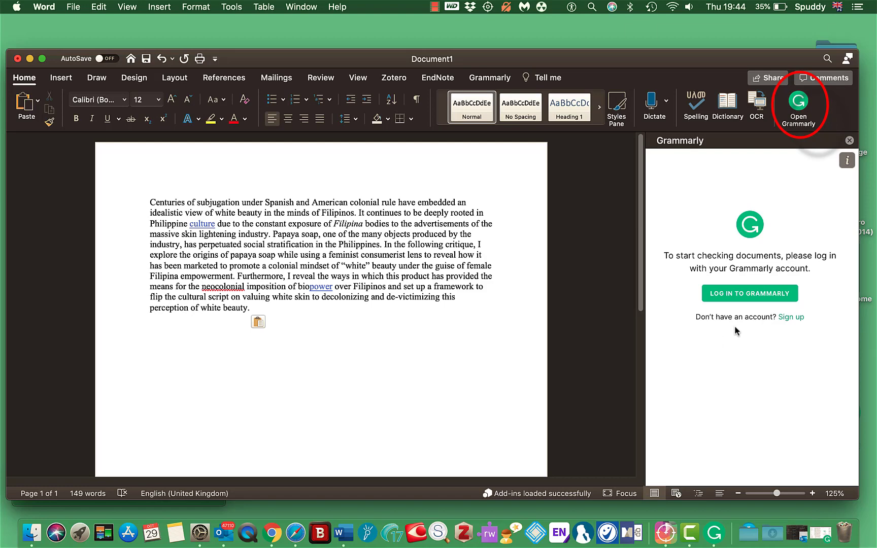
click(739, 296)
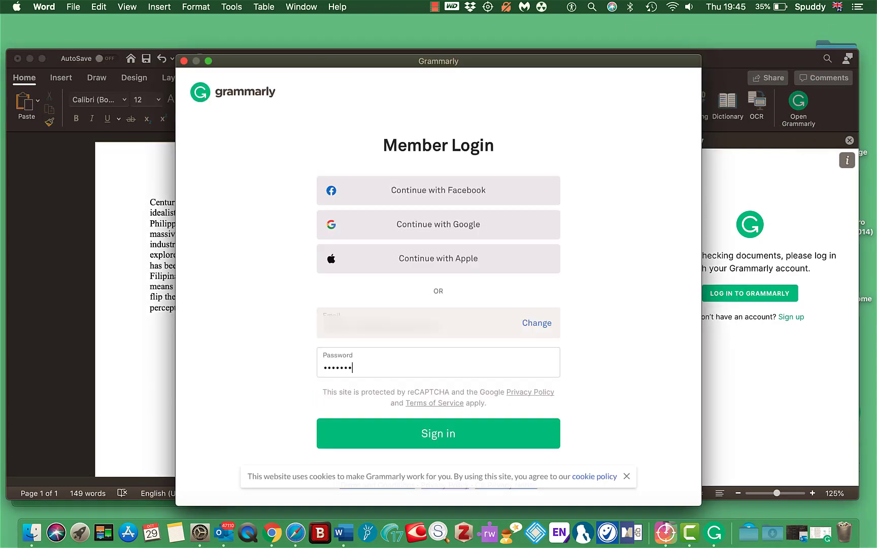
text(•••)
key(Return)
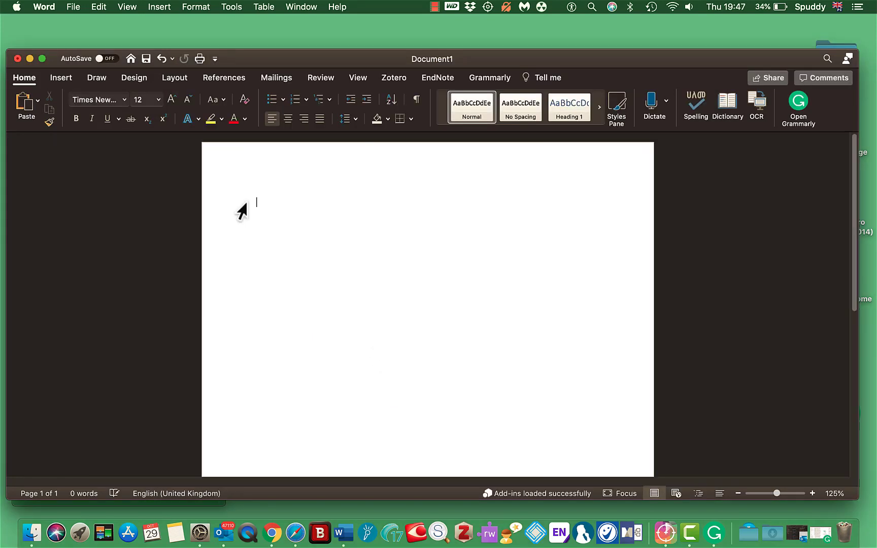
Open Grammarly beside the blank document, look through the Clarity, Engagement and Delivery categories, and show the Correctness alerts
click(799, 104)
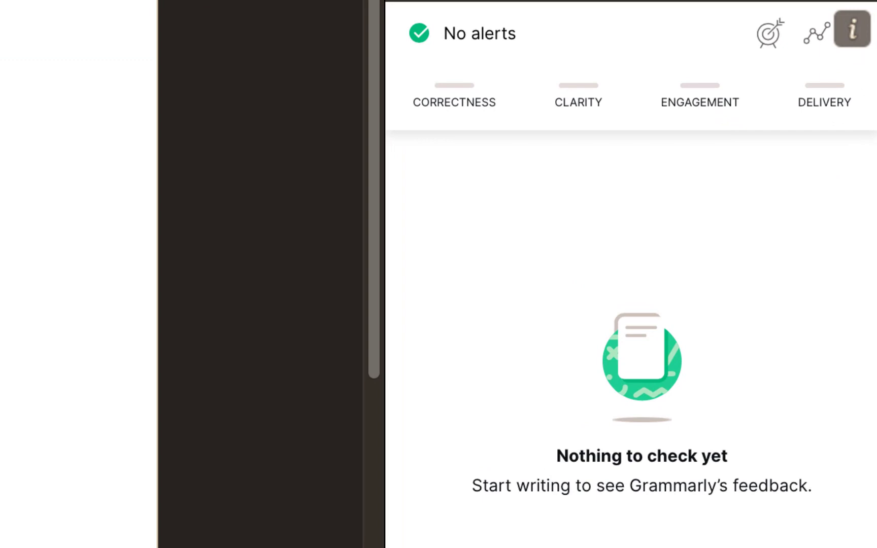
click(466, 101)
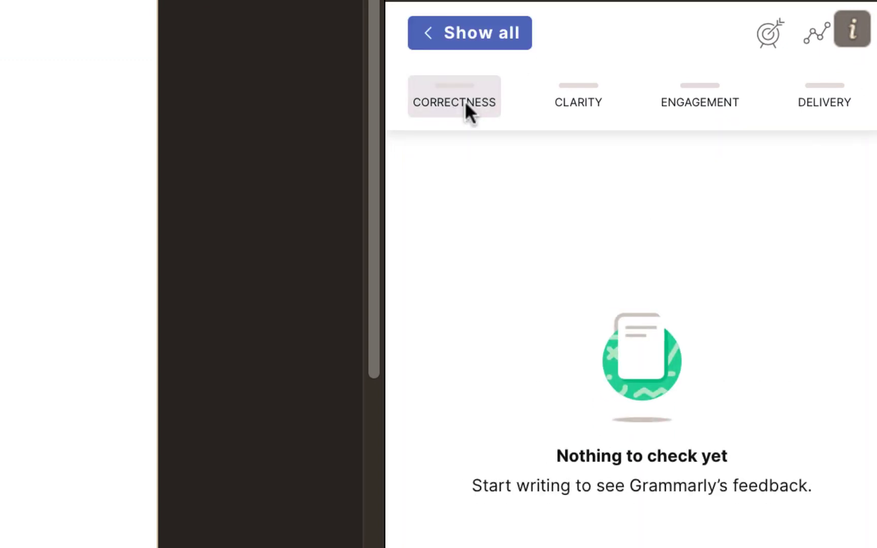
click(574, 104)
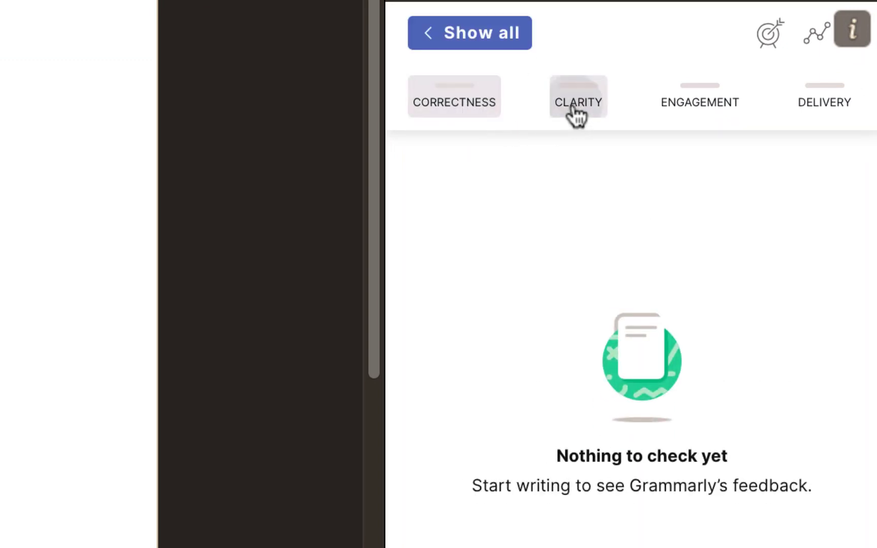
click(689, 101)
click(820, 104)
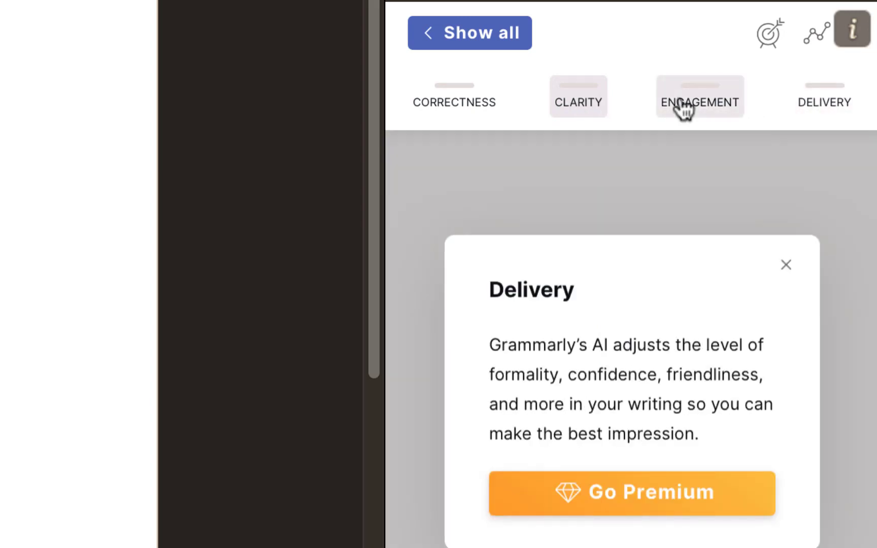
click(594, 98)
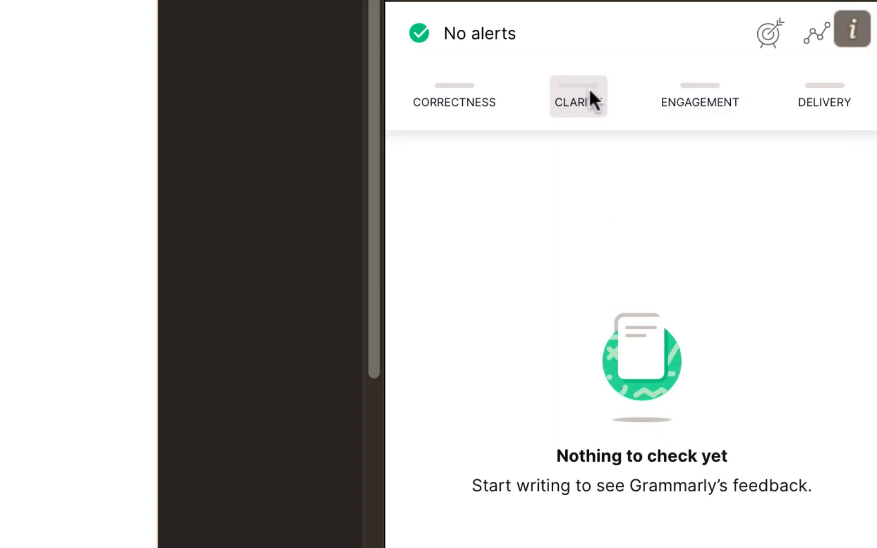
click(461, 95)
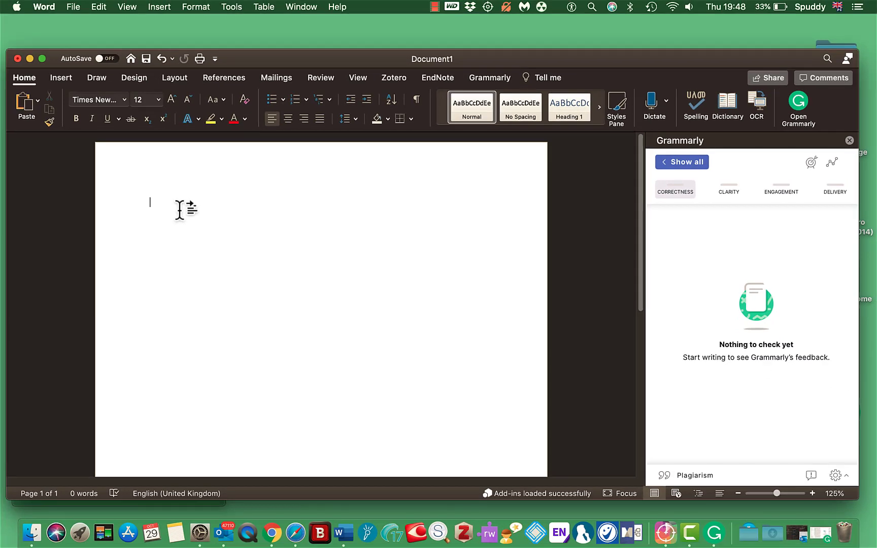
Write the deliberately misspelled sentence "There was a very funy man from englad" in the document
text(There w)
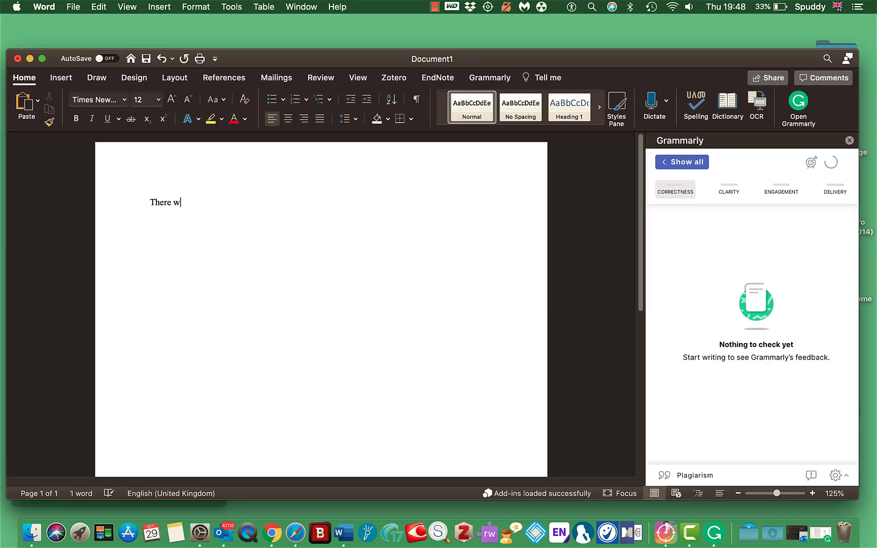
text(as a very funy )
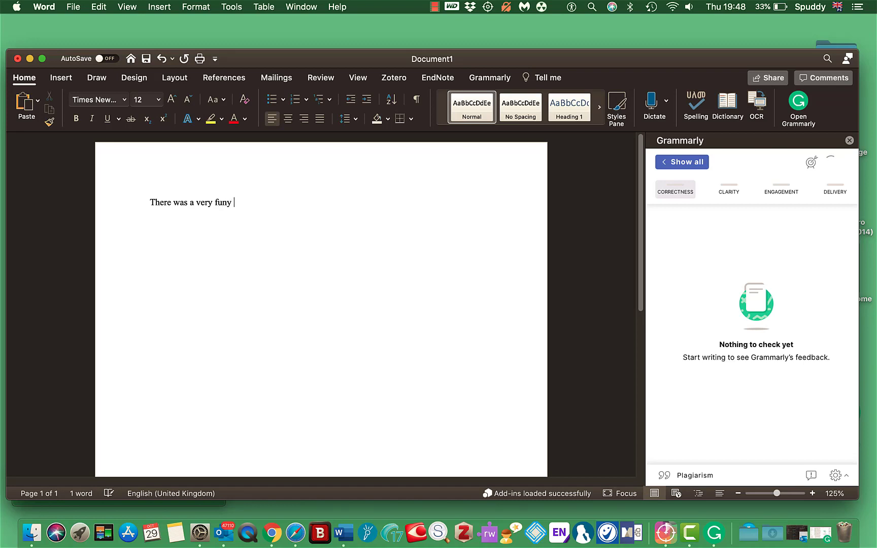
text(man from )
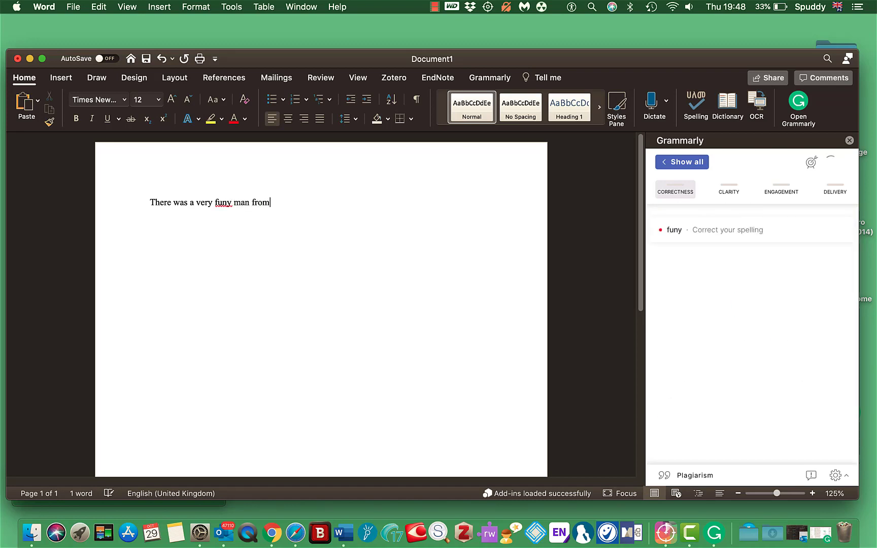
text(engla)
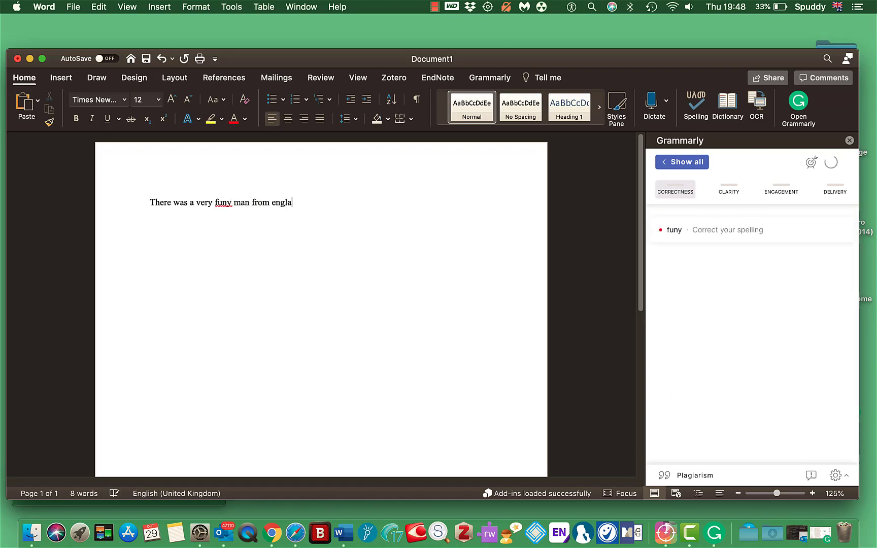
text(d)
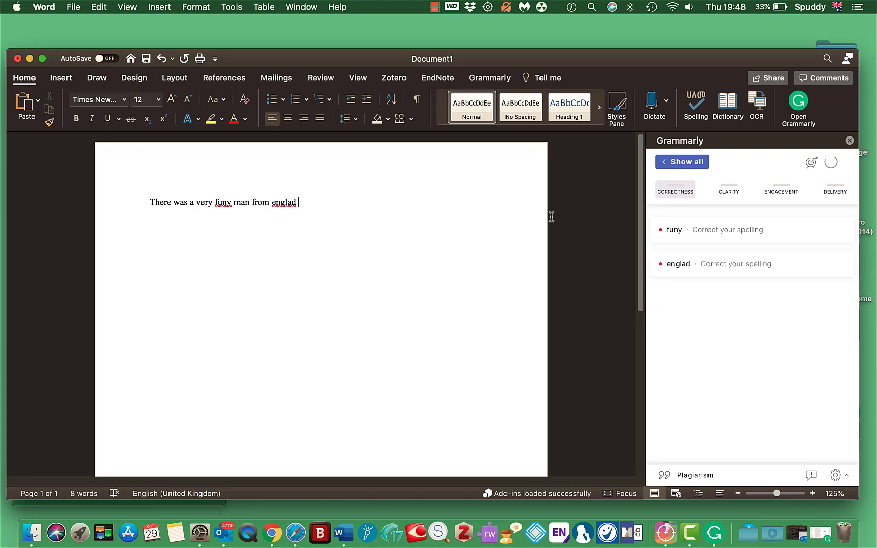
Accept Grammarly's spelling suggestions "funny" for "funy" and "England" for "englad"
click(675, 231)
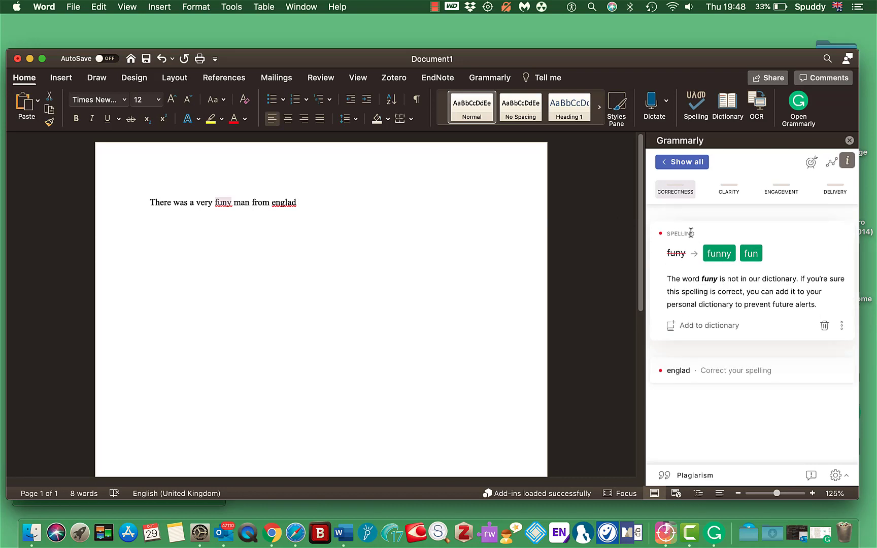
click(733, 258)
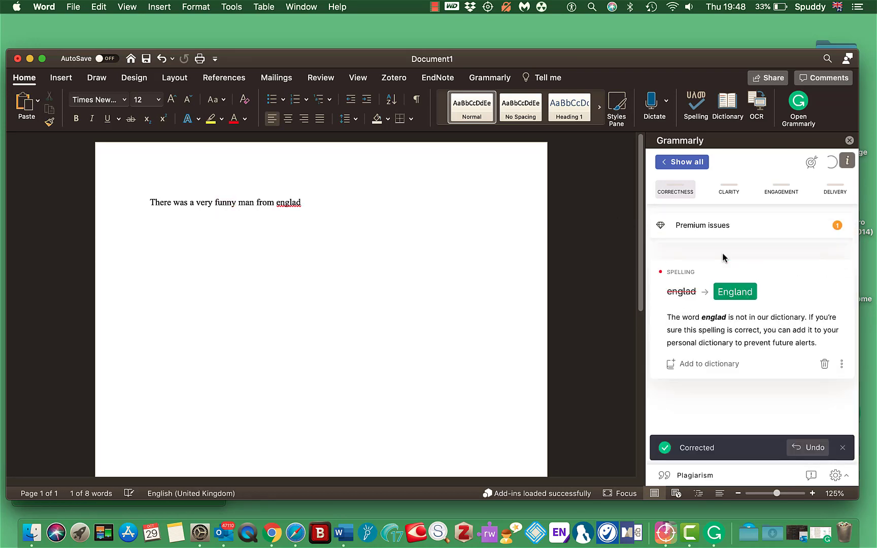
click(729, 292)
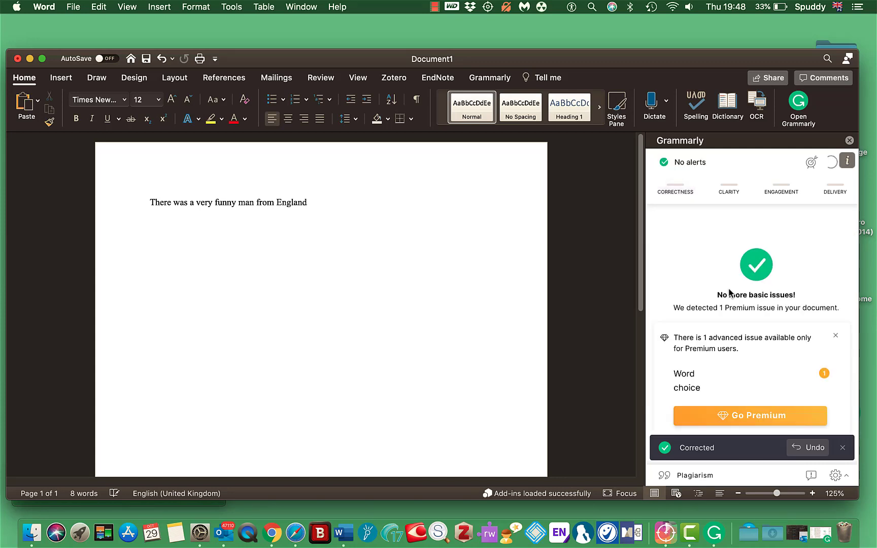